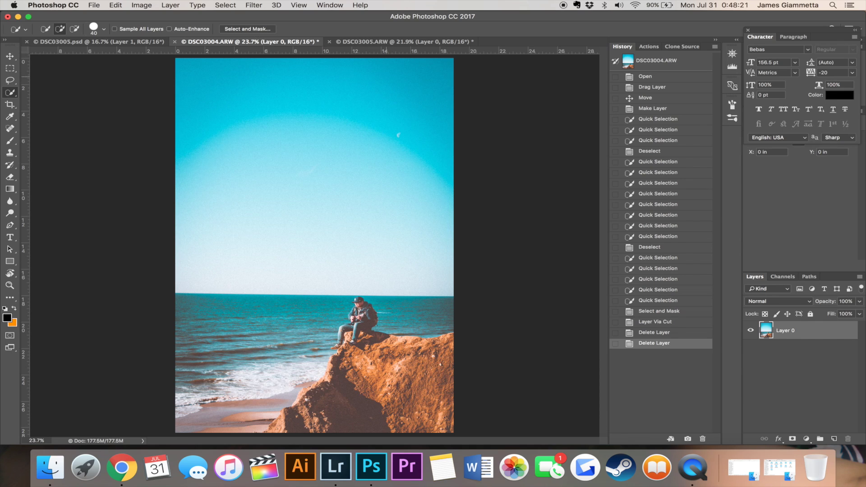
Compare the man-on-the-rock and hand-holding-ring photos, ending on the hand photo with the Move tool
click(376, 43)
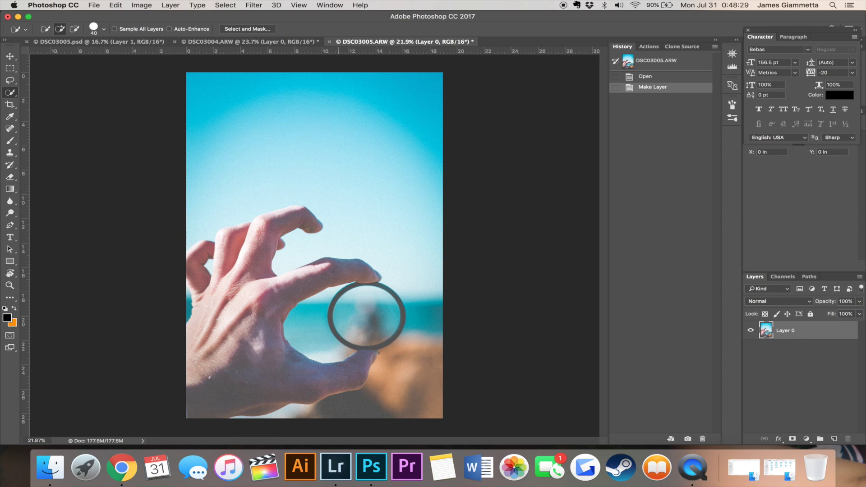
click(266, 41)
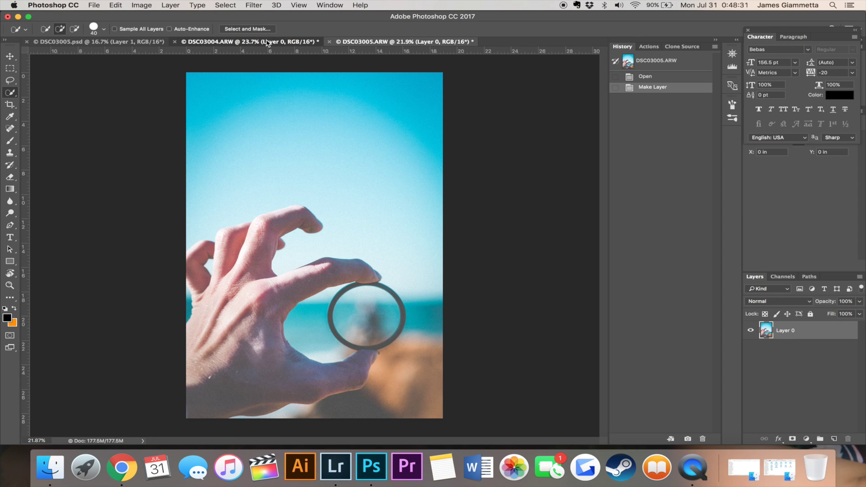
key(s)
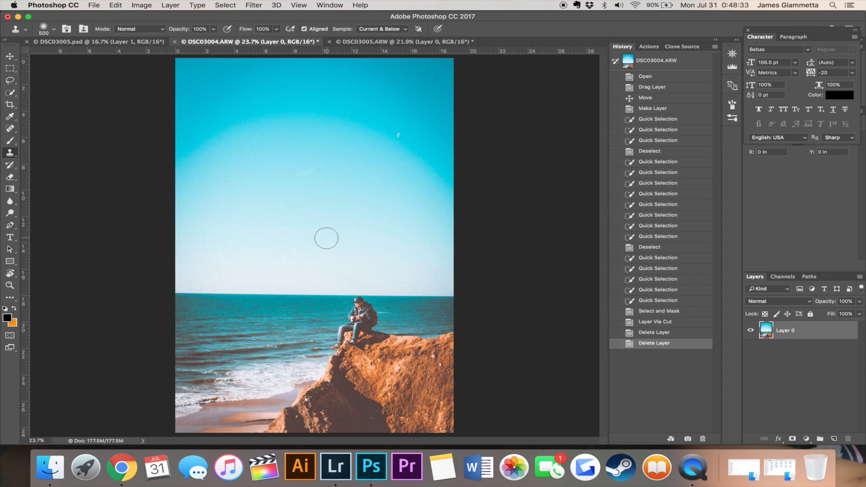
click(9, 56)
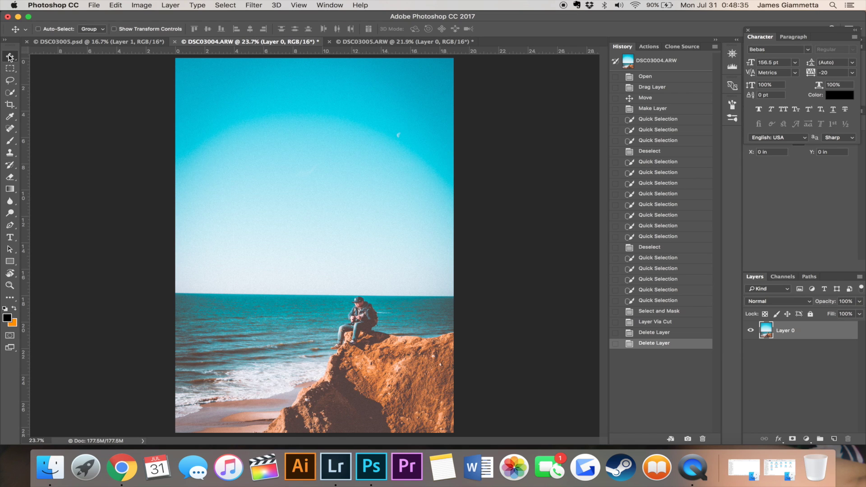
click(374, 42)
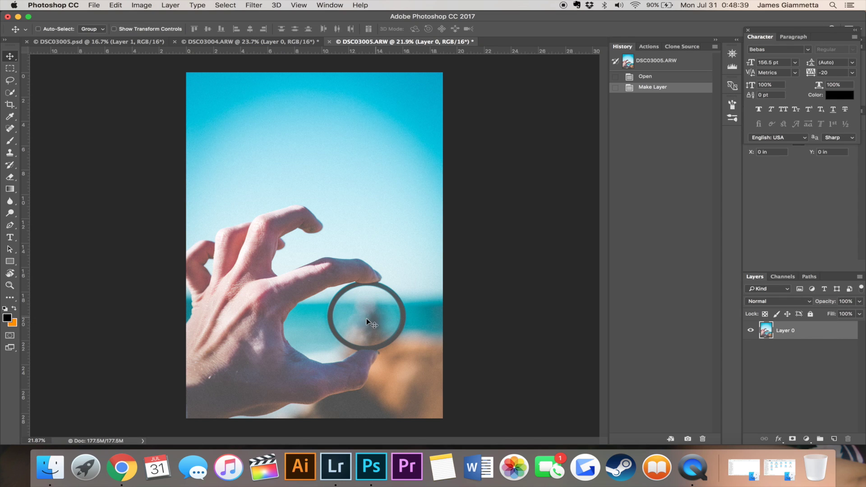
click(250, 41)
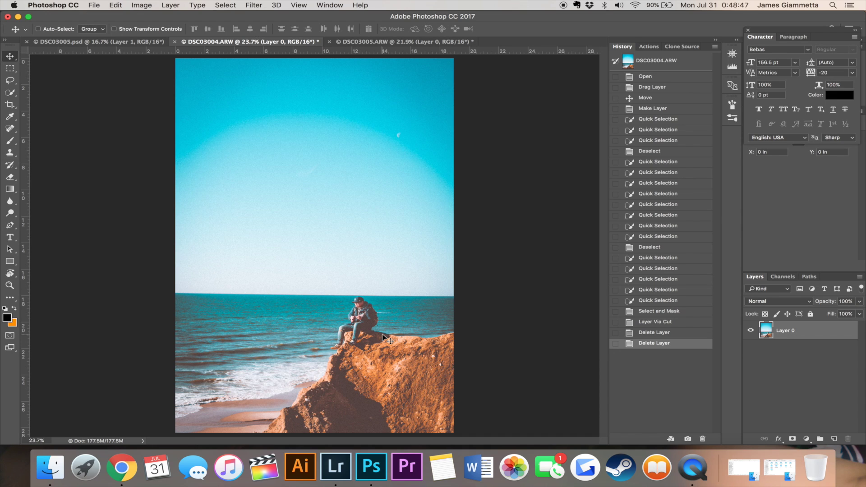
click(396, 41)
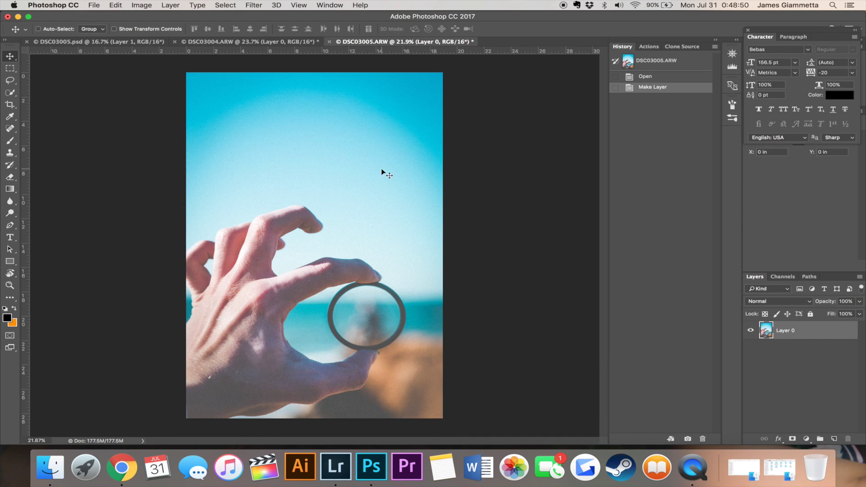
click(9, 57)
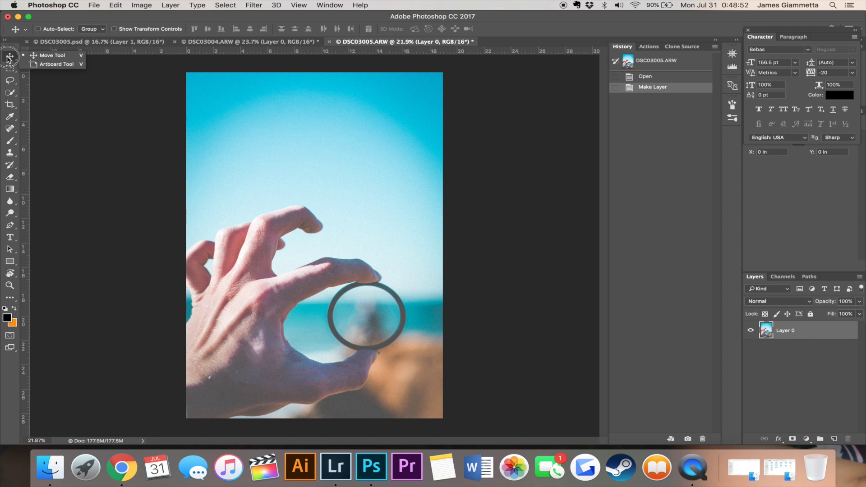
Place the hand photo into the man-on-the-rock image as Layer 1, aligned to fill the canvas
mouse_move(8, 57)
mouse_down()
mouse_move(378, 225)
mouse_move(298, 54)
mouse_up()
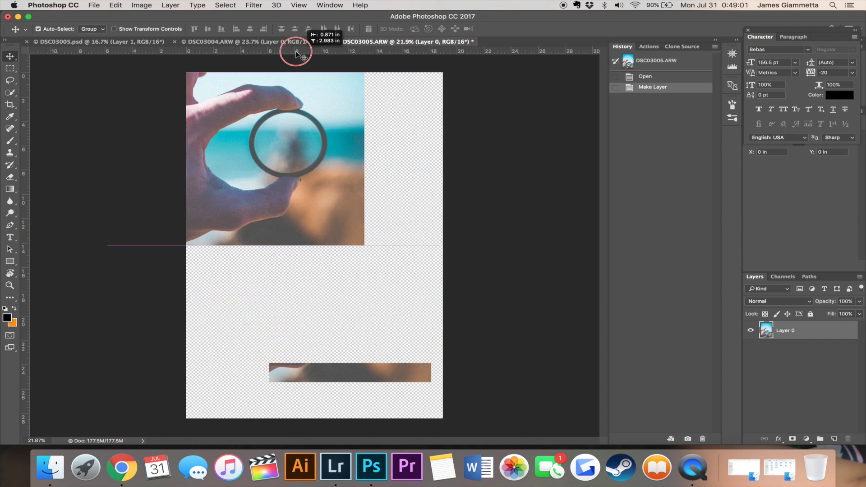
mouse_move(298, 54)
mouse_down()
mouse_move(283, 45)
mouse_move(354, 292)
mouse_up()
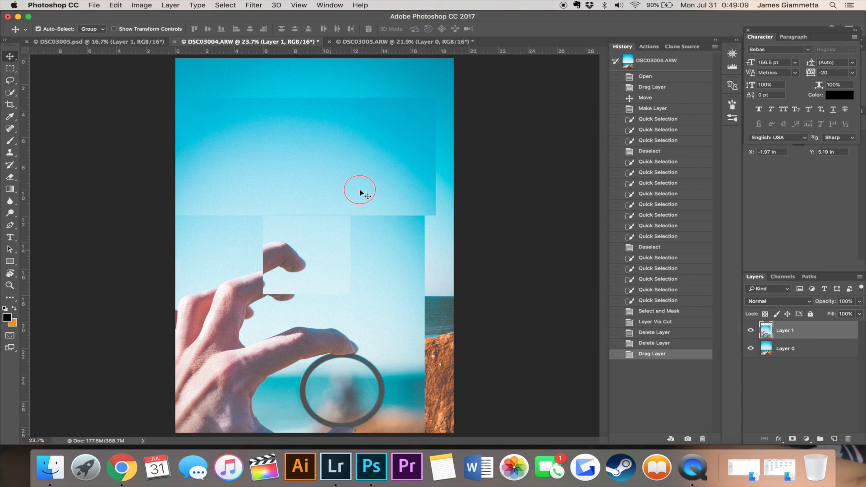
drag(359, 193, 352, 199)
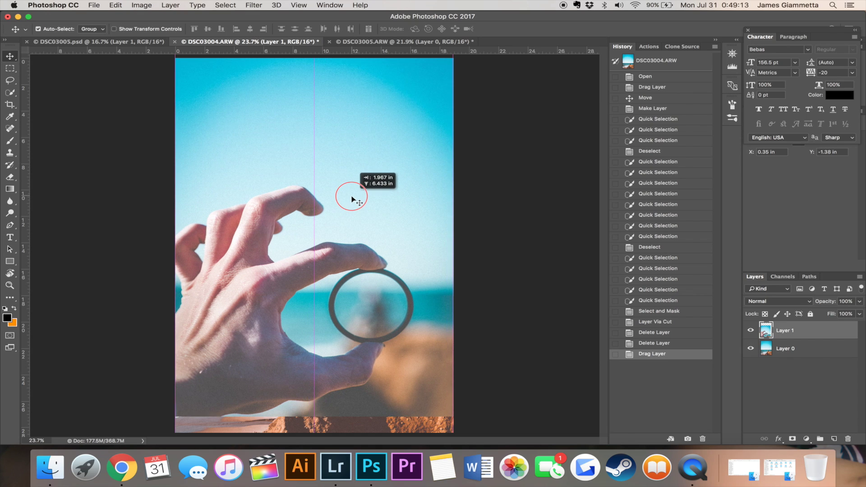
drag(352, 197, 352, 218)
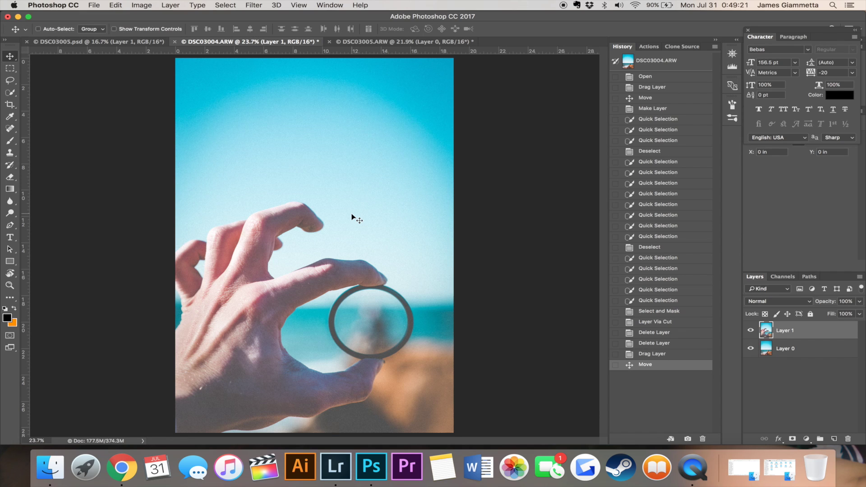
click(789, 346)
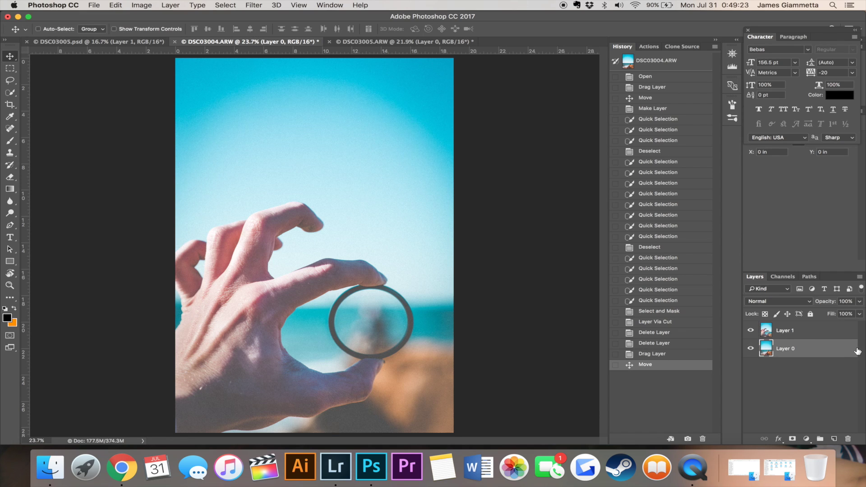
click(821, 333)
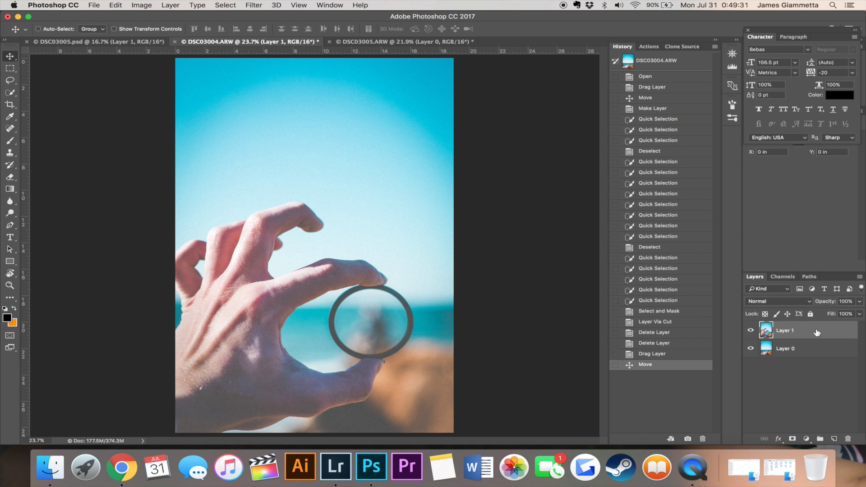
Zoom in on the ring and select its clear glass interior with Quick Selection
key(w)
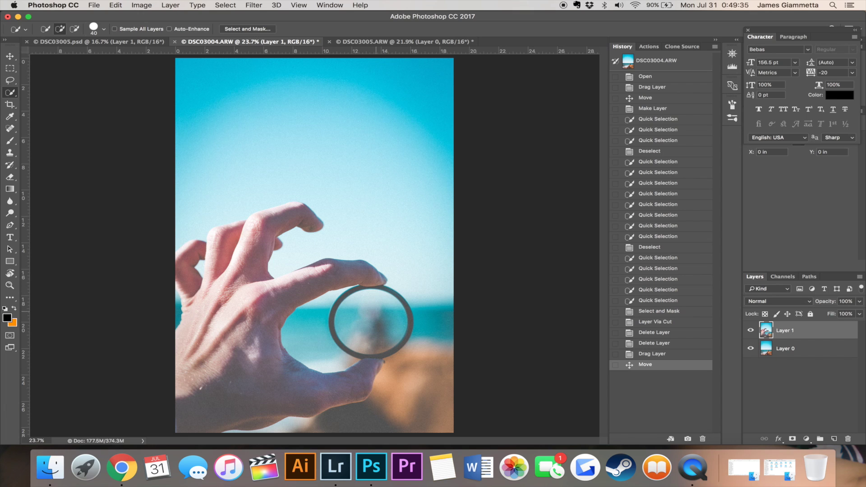
scroll(314, 244, up, 2)
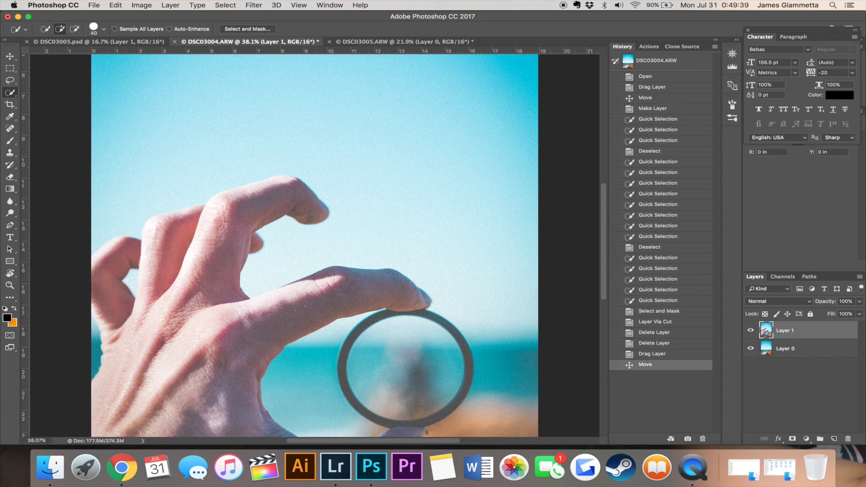
scroll(376, 311, up, 3)
scroll(376, 311, right, 5)
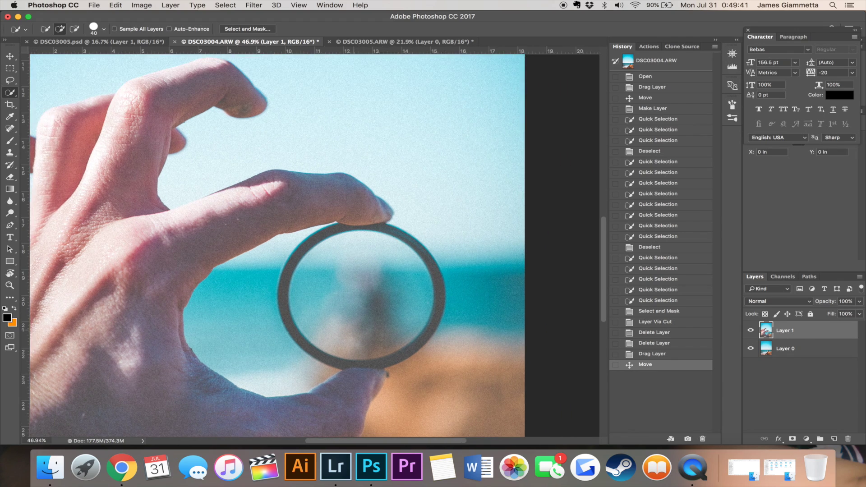
scroll(376, 311, up, 1)
scroll(376, 311, up, 1)
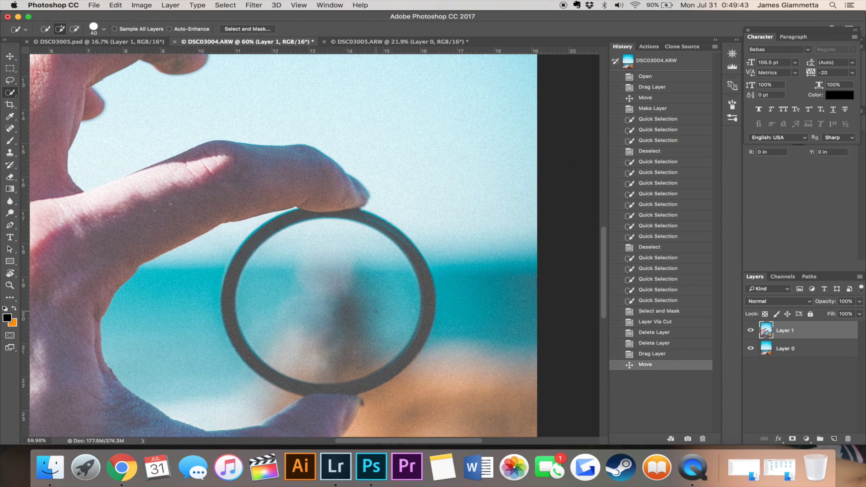
scroll(376, 311, up, 1)
scroll(376, 311, up, 2)
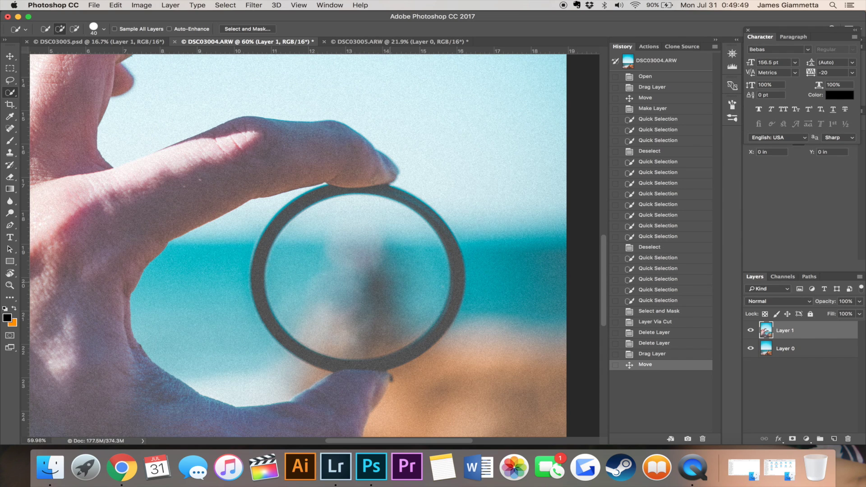
drag(354, 248, 305, 276)
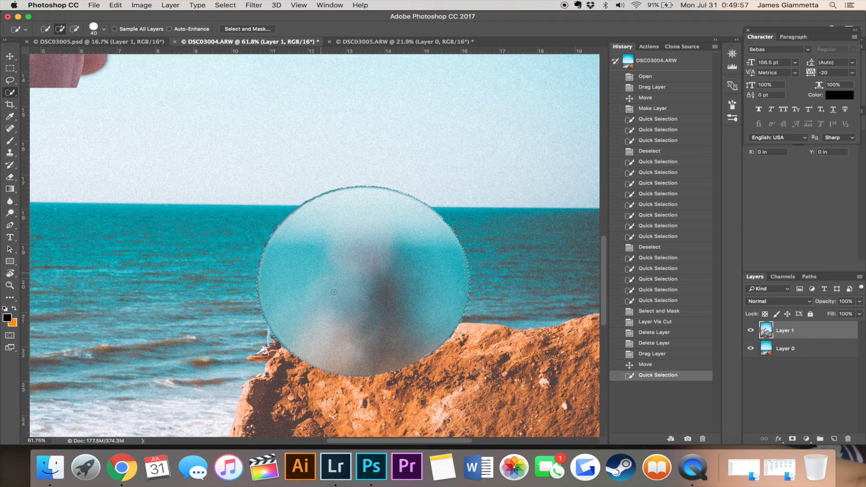
scroll(334, 291, up, 1)
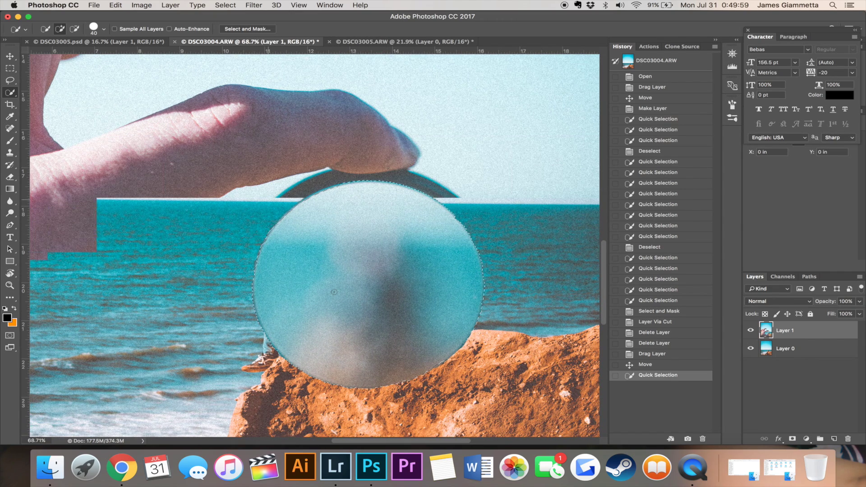
scroll(334, 291, up, 1)
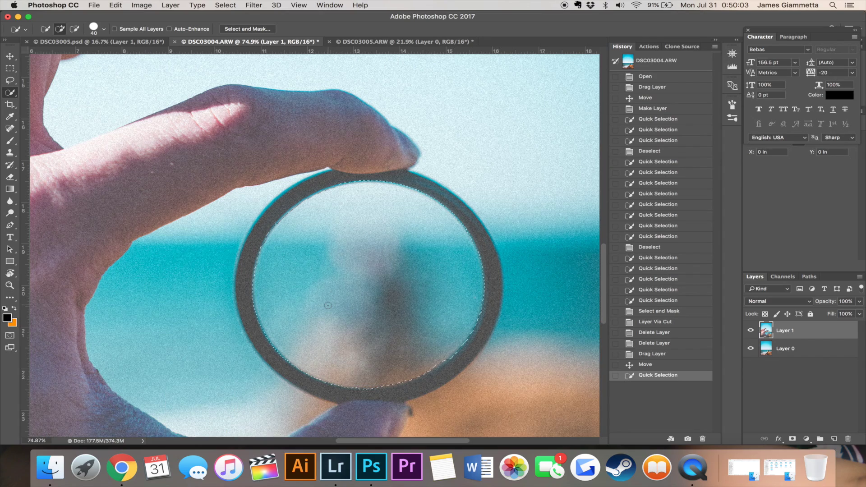
scroll(328, 305, up, 1)
scroll(327, 305, up, 1)
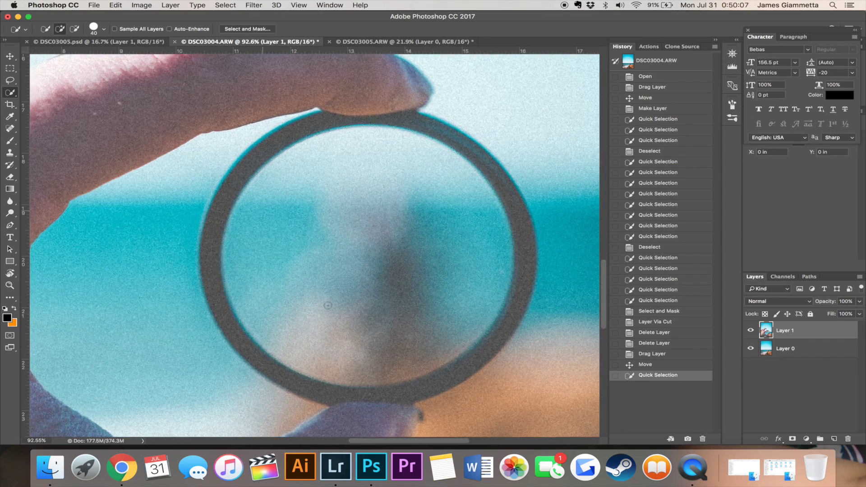
Adjust the ring selection along its top inner edge by adding and subtracting areas
scroll(328, 306, up, 2)
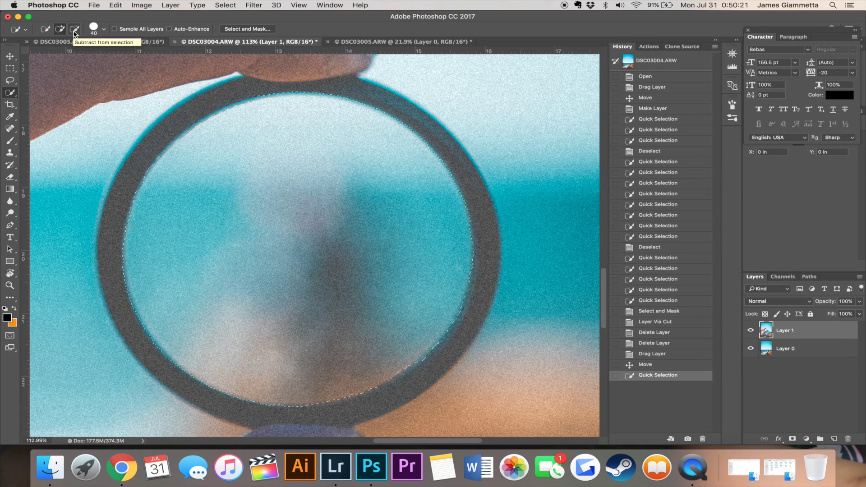
click(74, 30)
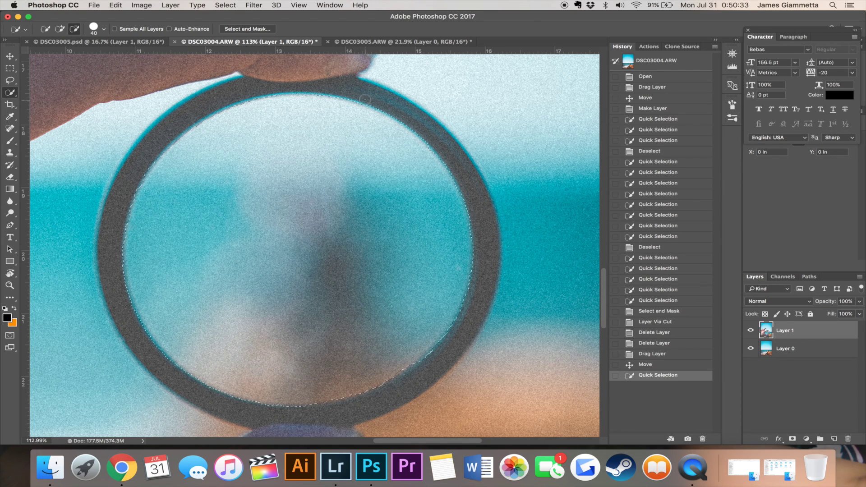
click(365, 101)
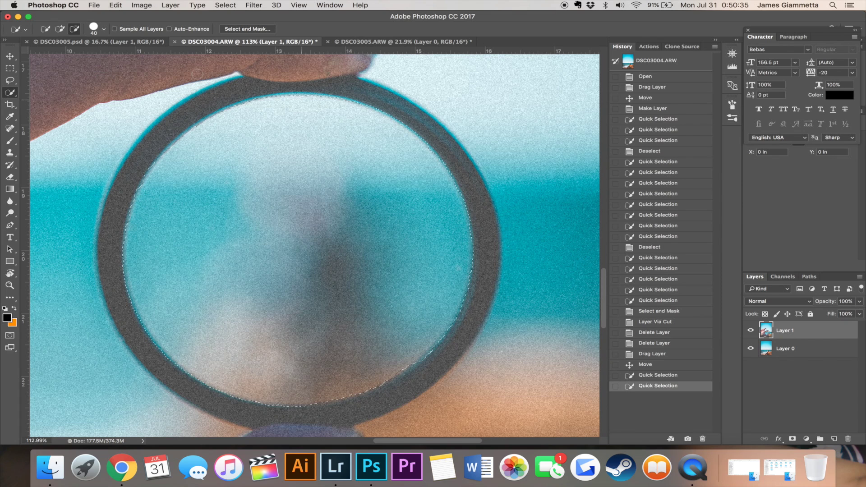
click(59, 29)
mouse_move(365, 110)
mouse_down()
mouse_move(259, 101)
mouse_move(201, 129)
mouse_up()
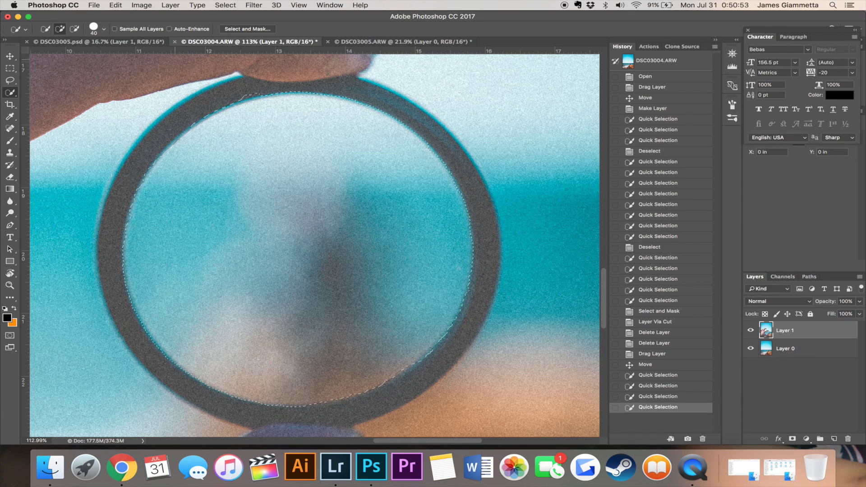
key(alt)
mouse_move(239, 93)
mouse_down()
mouse_move(207, 106)
mouse_move(160, 164)
mouse_up()
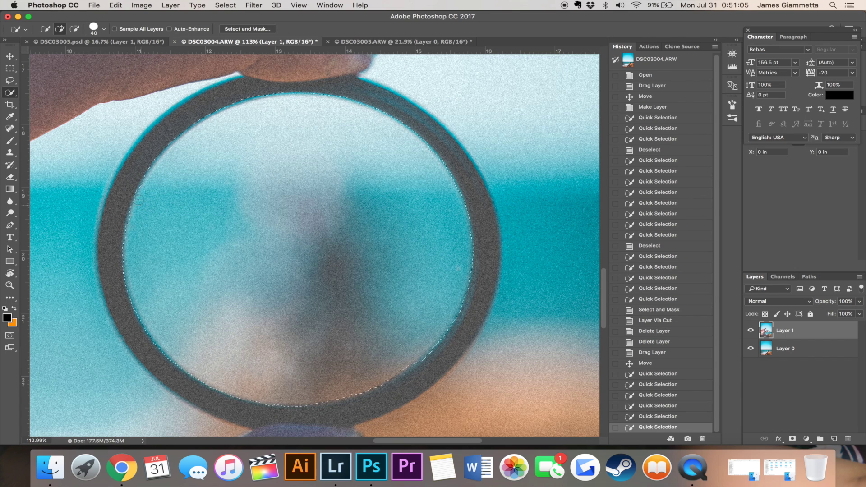
Tidy the selection along the ring's left and lower inner edges and remove stray bits
mouse_move(141, 187)
mouse_down()
mouse_move(131, 235)
mouse_move(136, 229)
mouse_up()
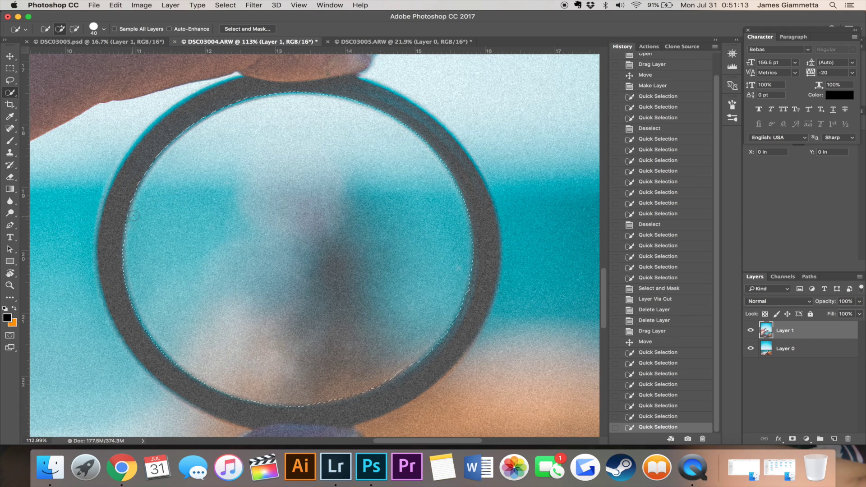
click(145, 226)
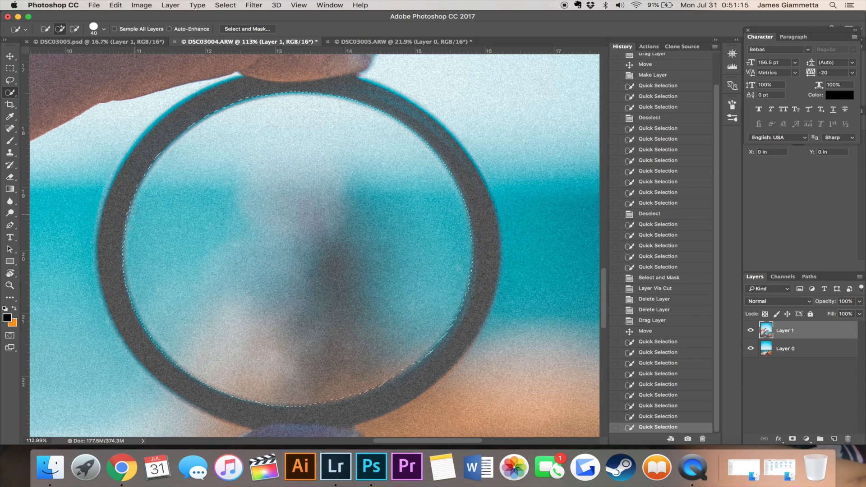
drag(131, 228, 128, 247)
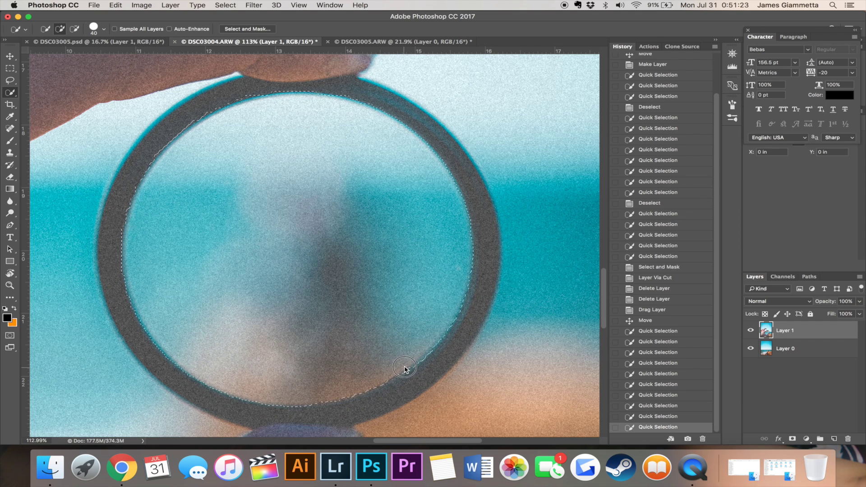
drag(394, 373, 322, 397)
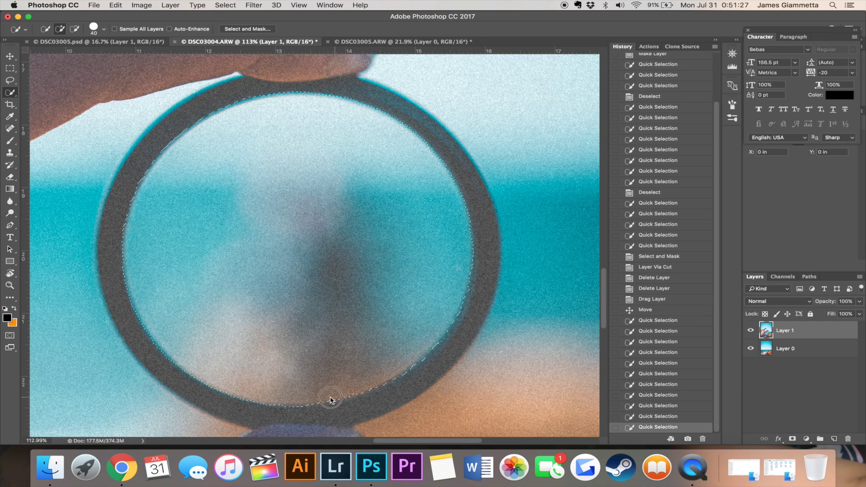
drag(330, 399, 317, 400)
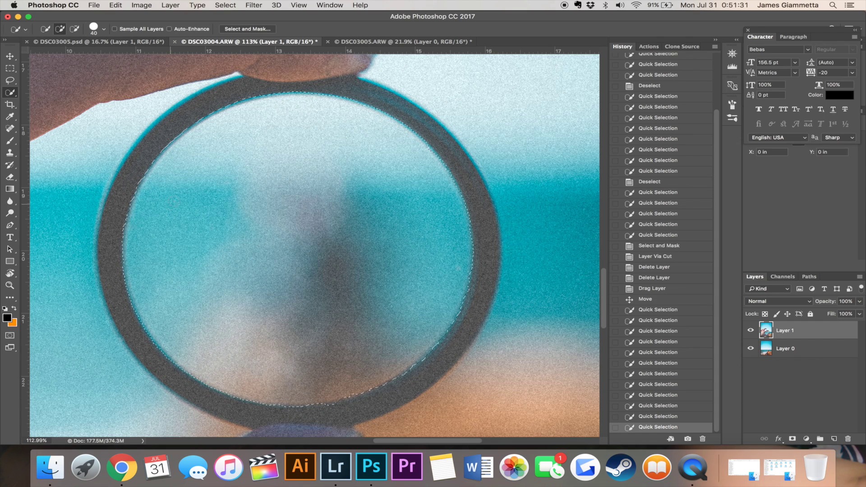
click(429, 154)
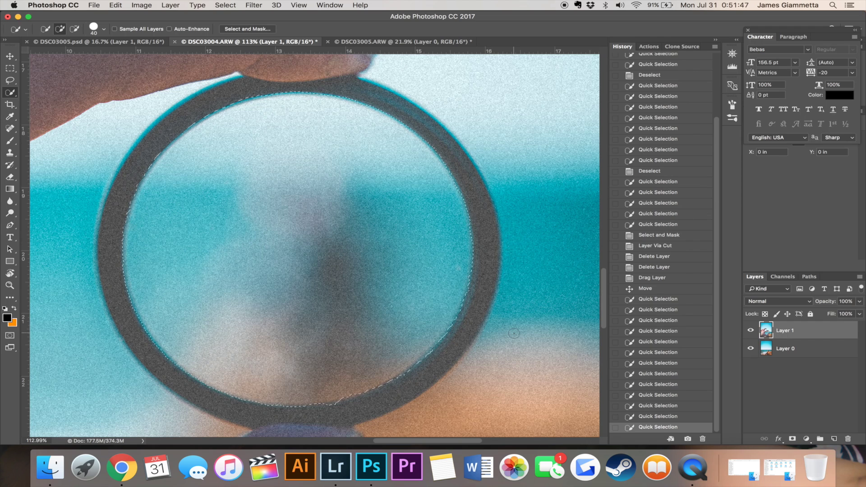
click(75, 29)
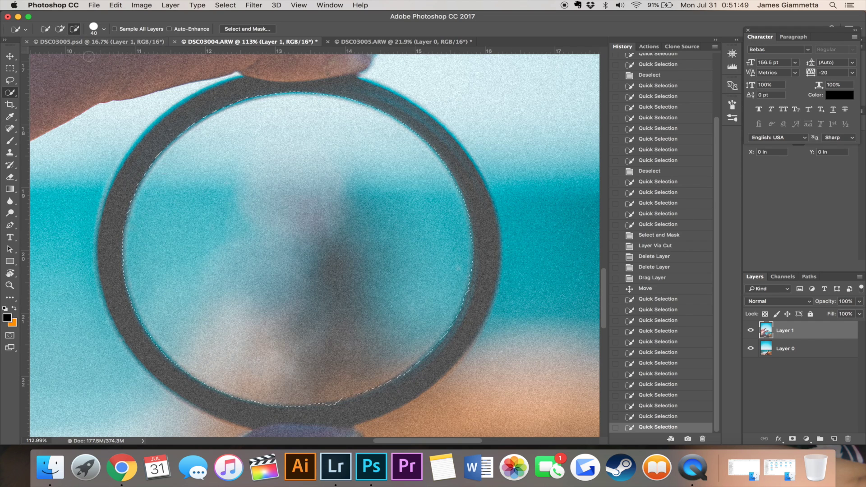
click(333, 409)
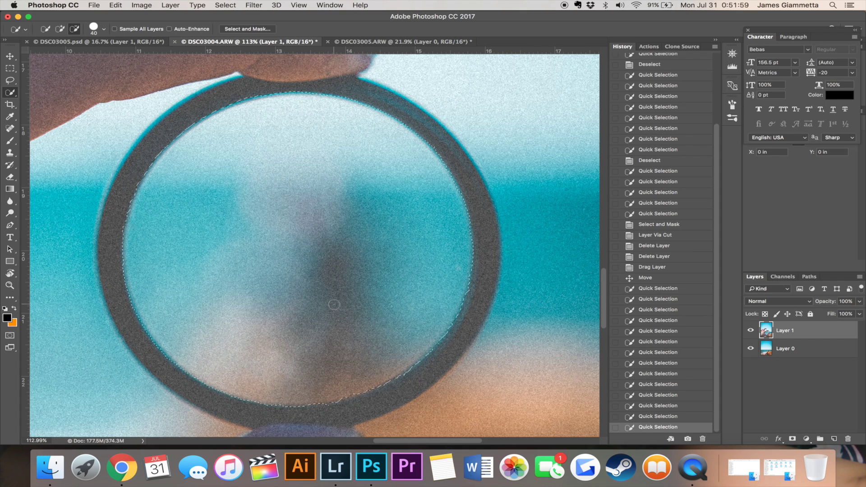
scroll(329, 217, down, 1)
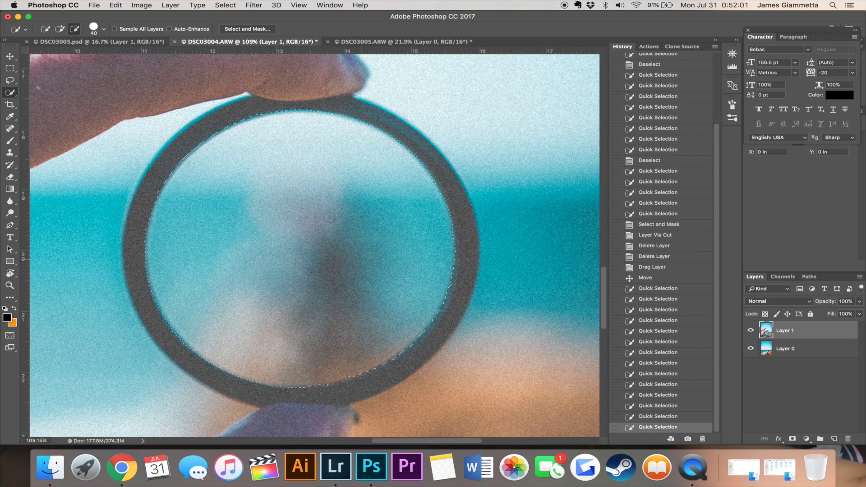
scroll(328, 217, down, 3)
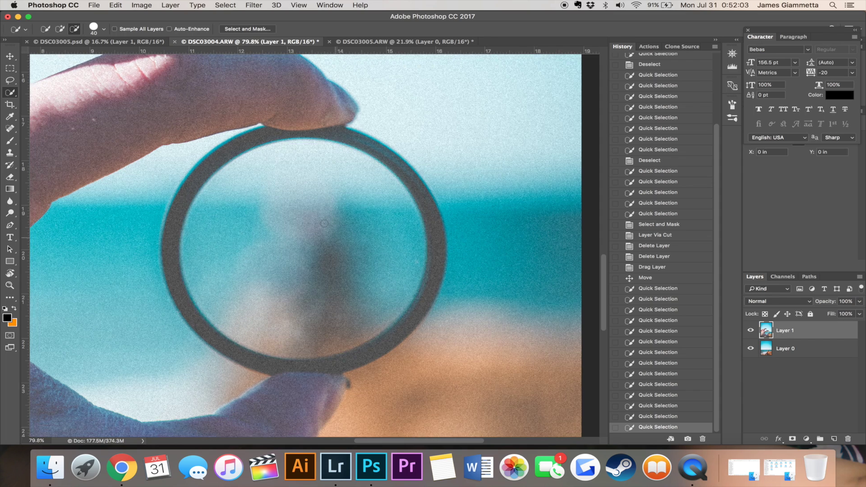
scroll(323, 223, down, 1)
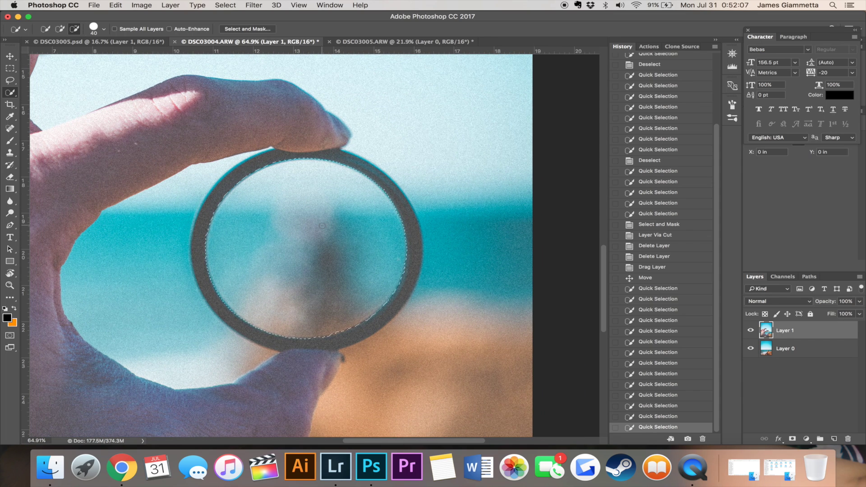
Apply a 1 px feather to the ring-interior selection in Select and Mask
right_click(321, 226)
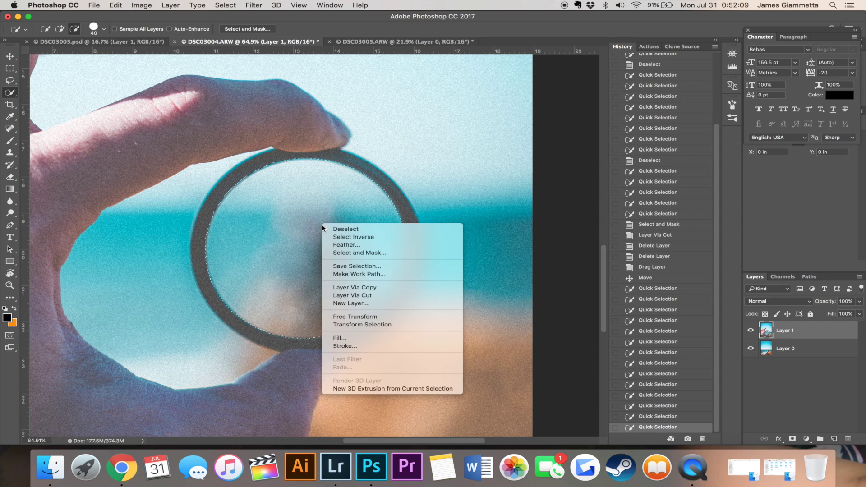
click(358, 253)
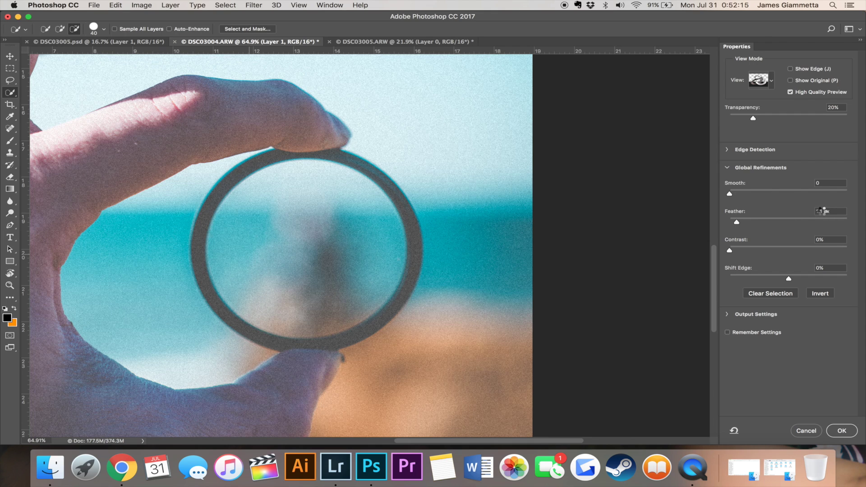
drag(819, 211, 790, 222)
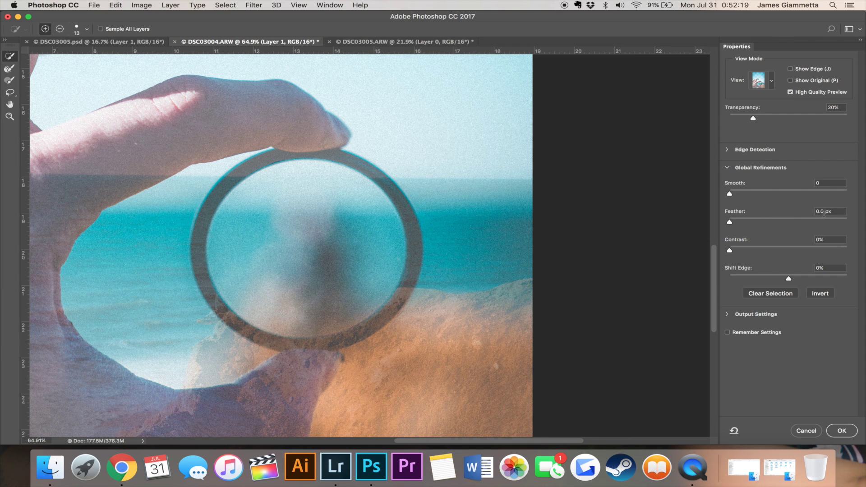
click(822, 212)
key(Delete)
key(Delete)
text(.)
text(1)
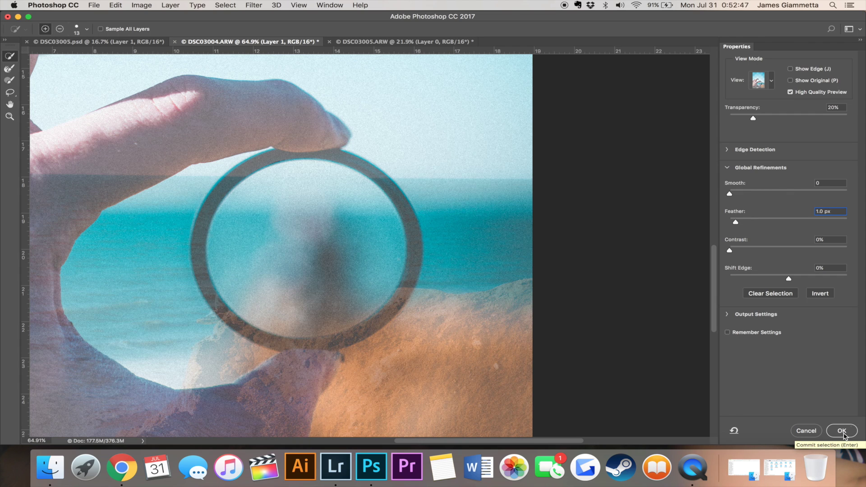
click(842, 432)
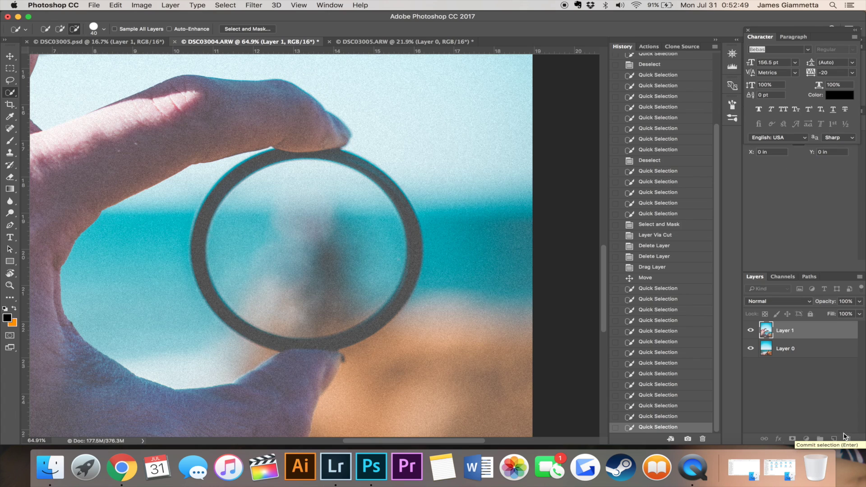
Cut the ring interior to Layer 2 and hide it so the sharp man shows through
right_click(314, 219)
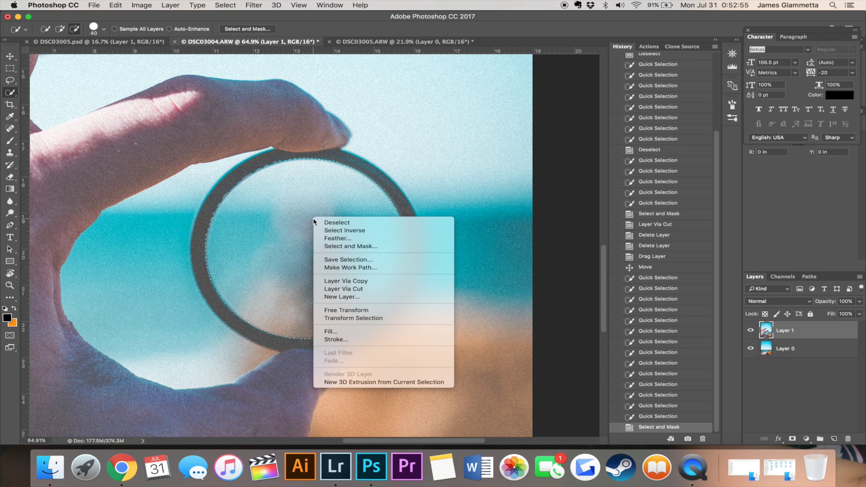
click(347, 288)
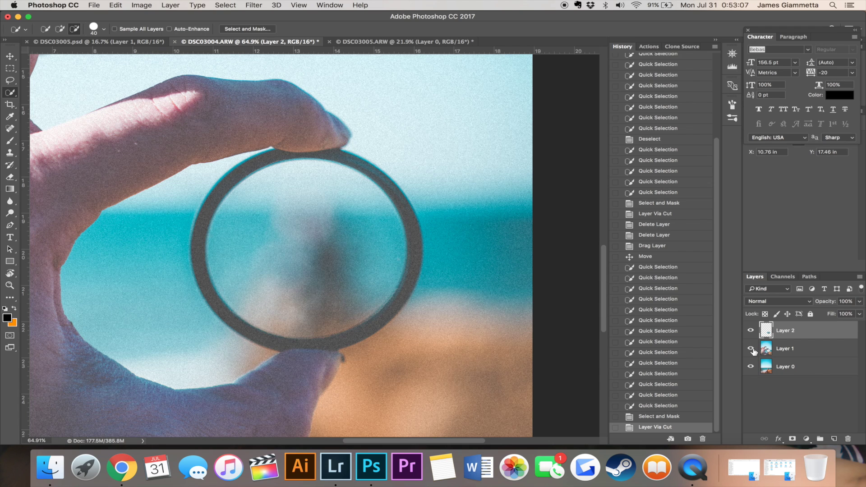
click(751, 348)
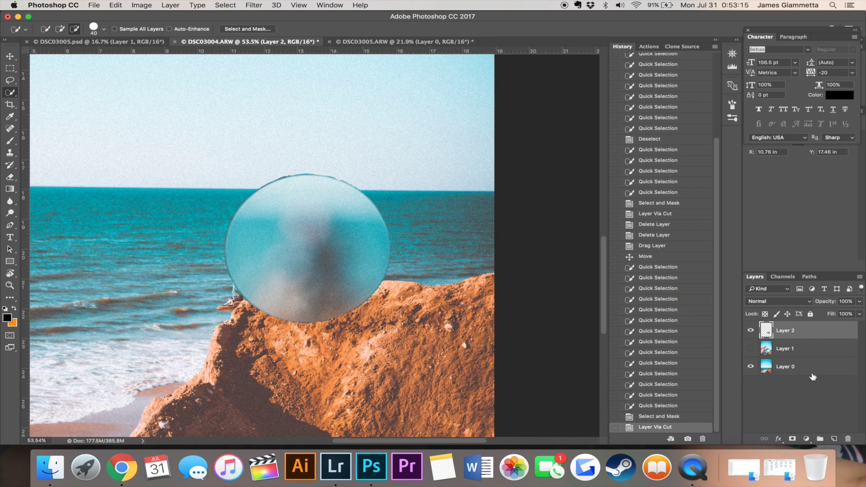
click(750, 348)
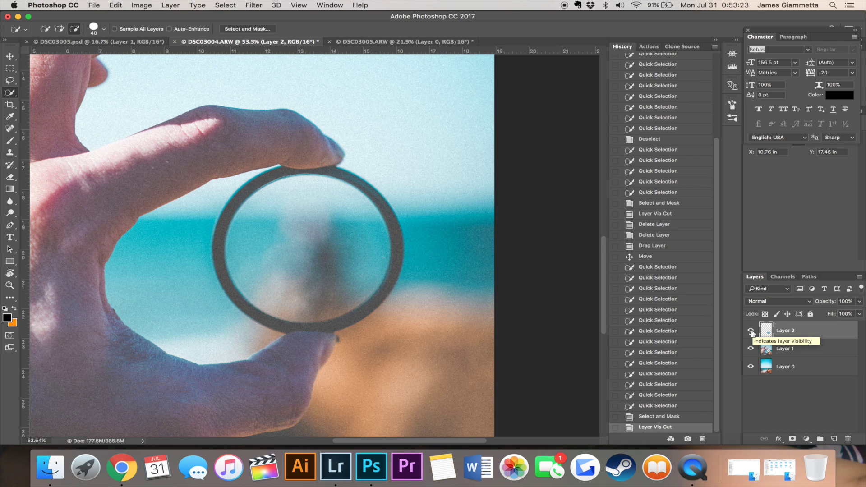
click(751, 331)
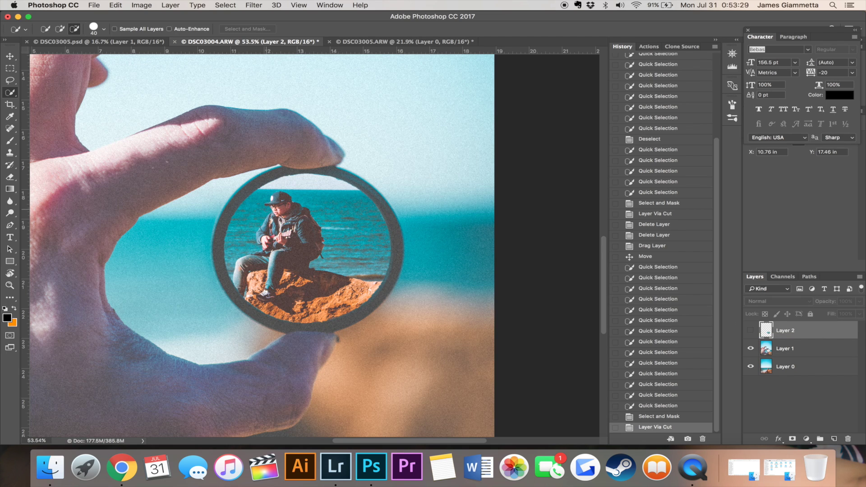
scroll(316, 256, up, 2)
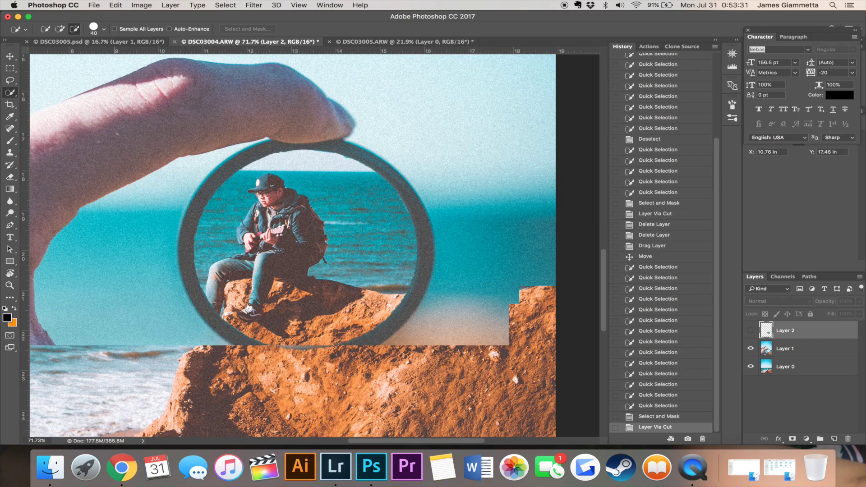
scroll(316, 252, up, 1)
scroll(317, 253, up, 1)
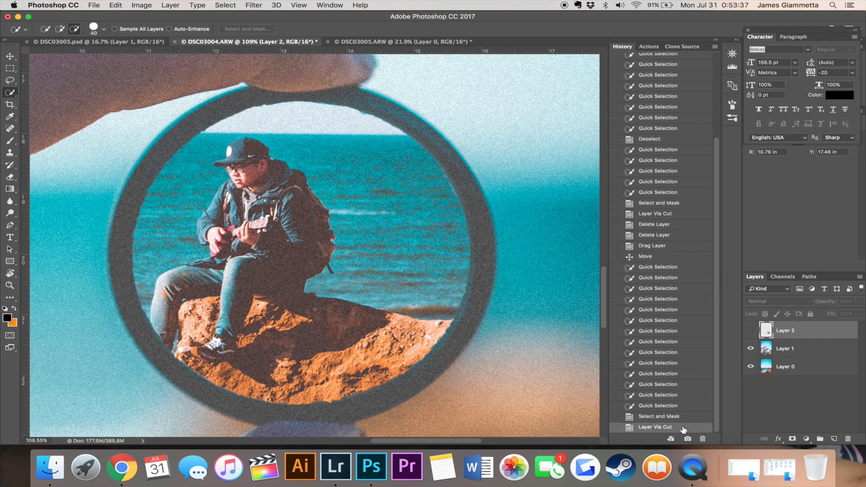
Delete the Layer Via Cut and Select and Mask states from History
click(702, 440)
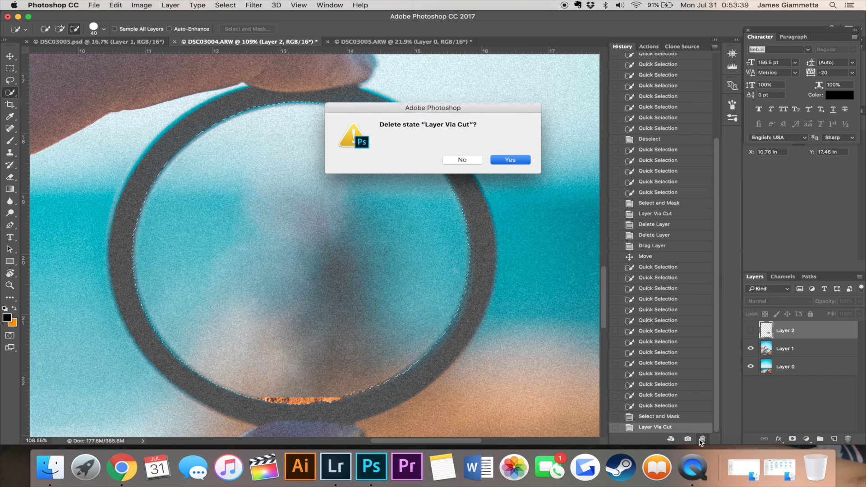
key(Return)
click(702, 440)
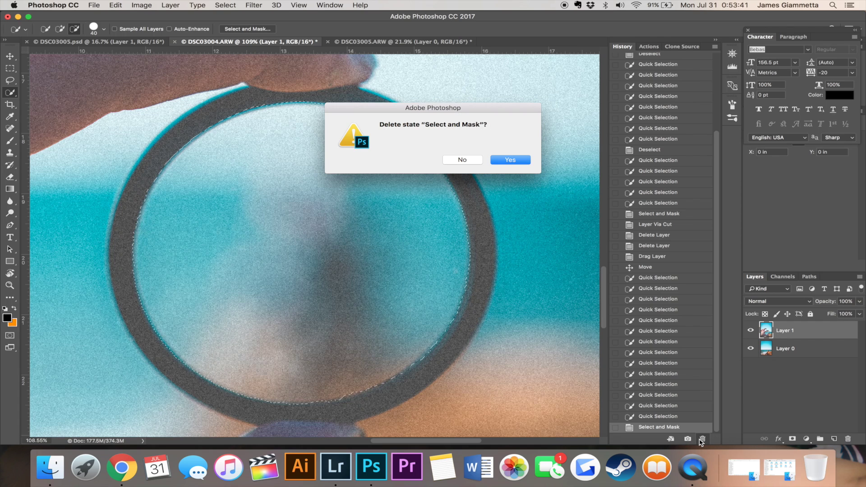
key(Return)
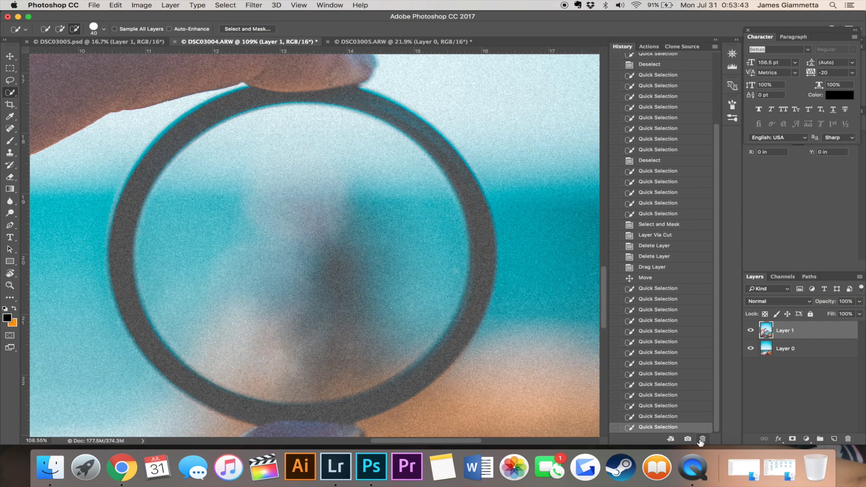
Refine the ring selection in Select and Mask with Smooth 20 and Feather 3.5 px
right_click(287, 248)
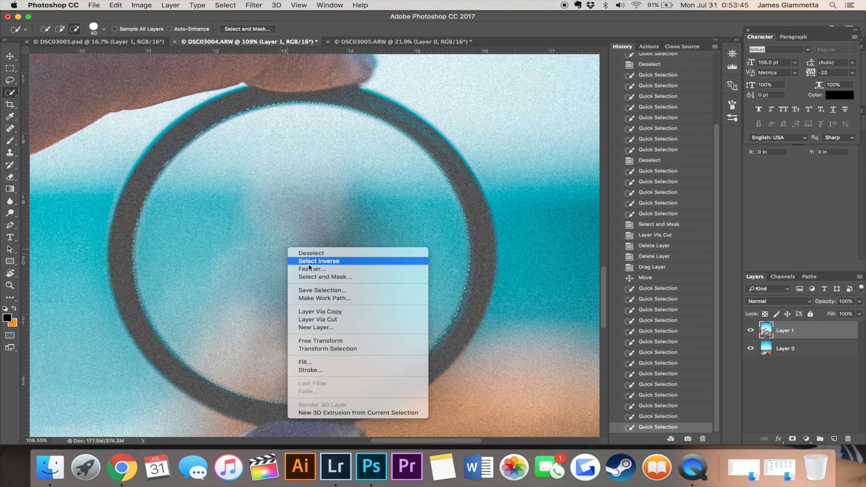
click(324, 277)
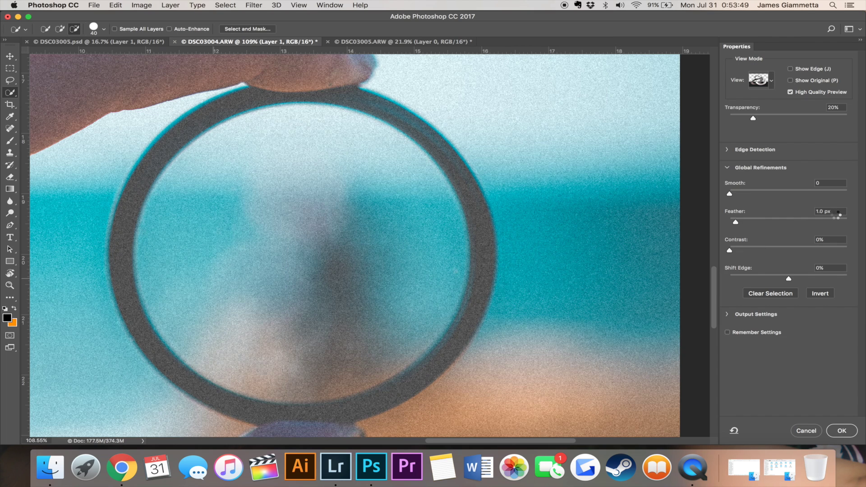
drag(754, 193, 752, 193)
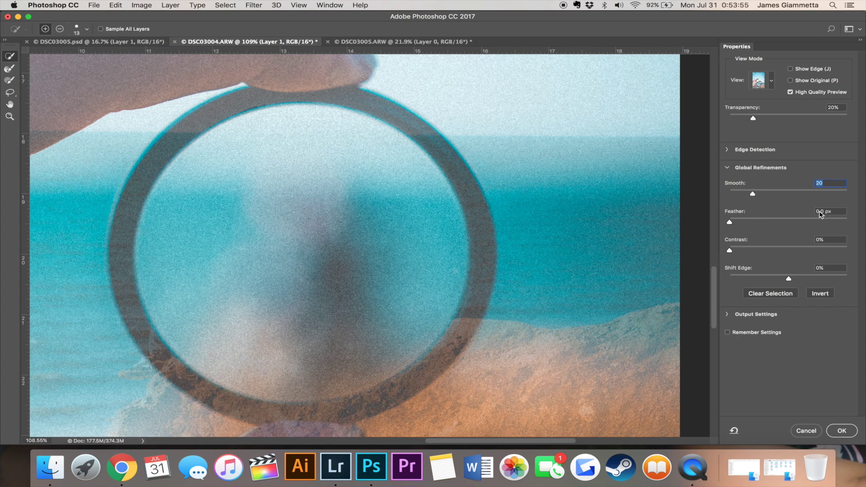
drag(729, 222, 752, 225)
Commit the smoothed selection, cut it to a hidden Layer 2, and zoom in to inspect the edge
click(842, 431)
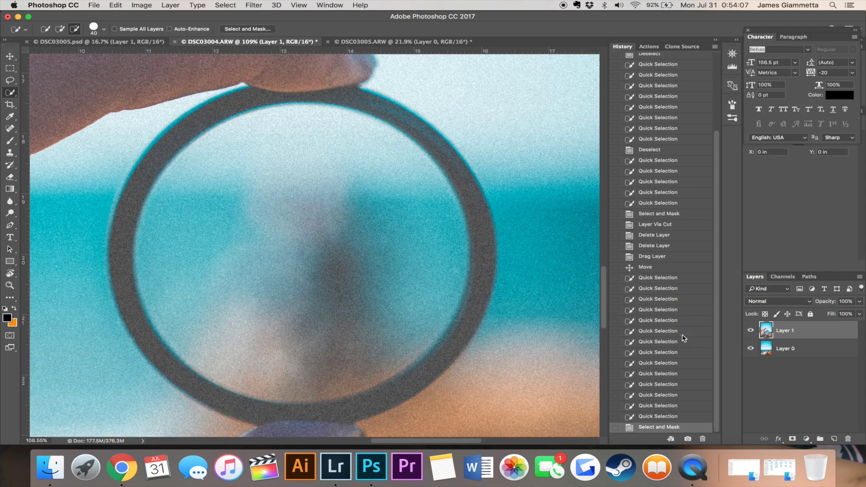
right_click(386, 243)
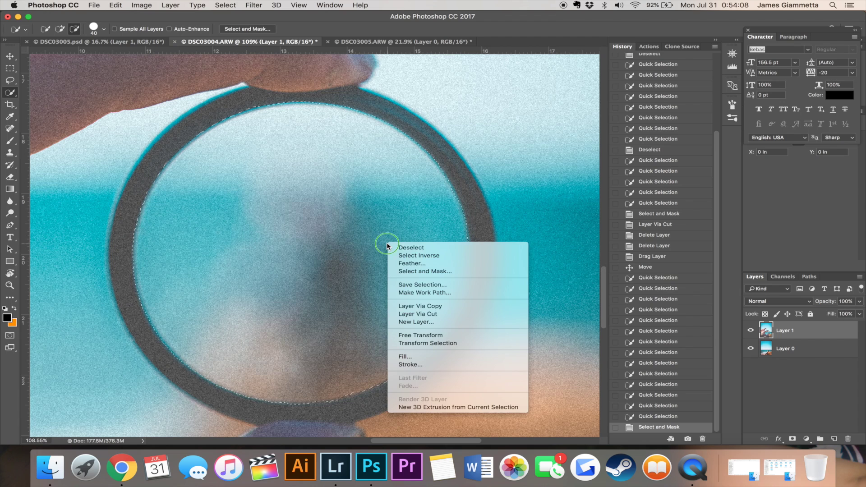
click(422, 313)
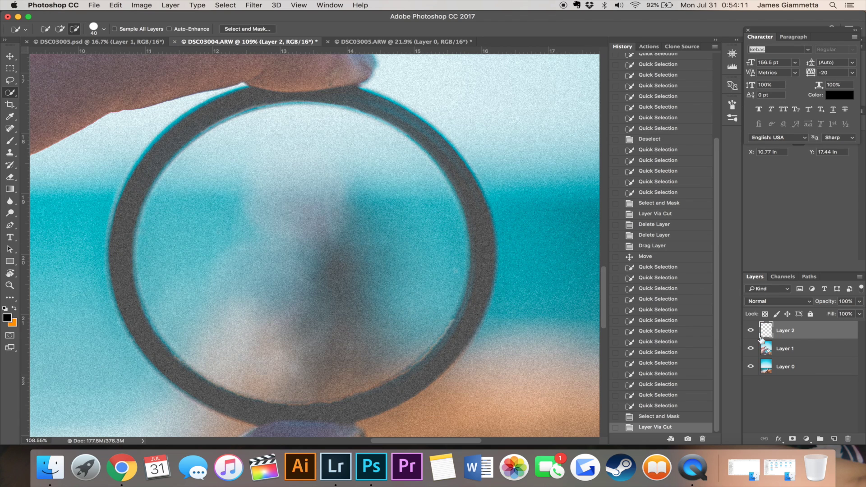
click(750, 330)
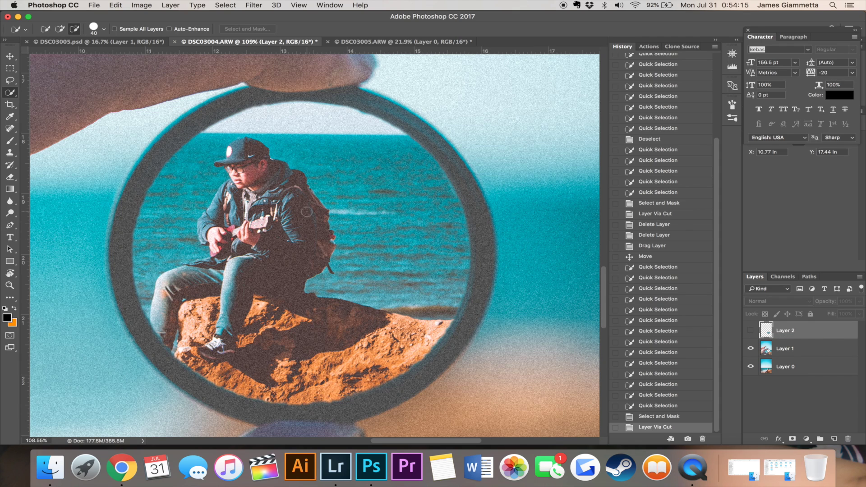
scroll(306, 212, down, 5)
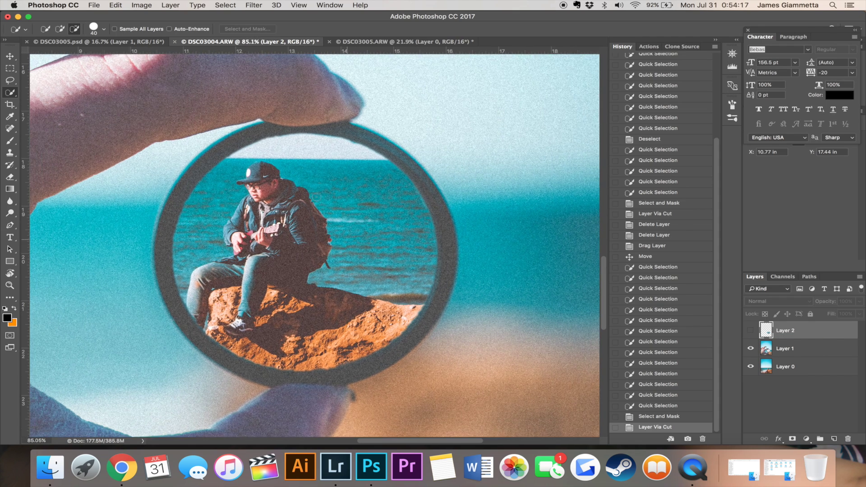
scroll(326, 187, up, 2)
scroll(326, 188, up, 2)
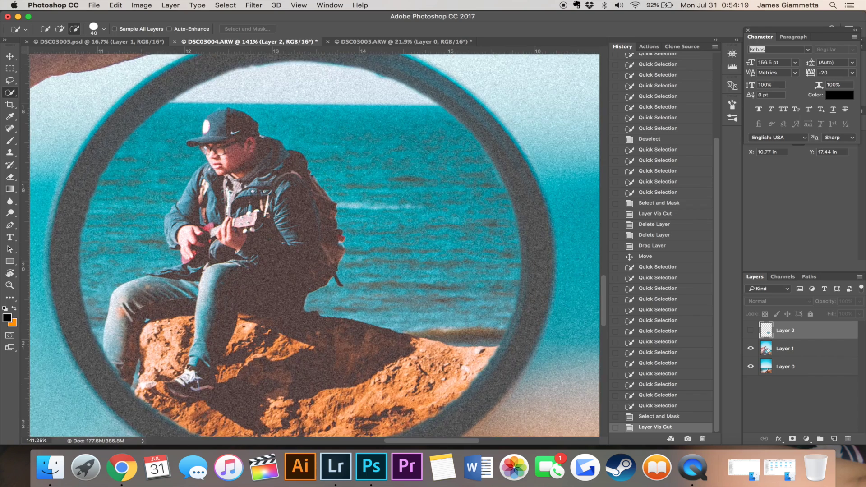
scroll(326, 188, up, 2)
scroll(328, 187, down, 1)
scroll(328, 187, up, 1)
scroll(327, 186, up, 1)
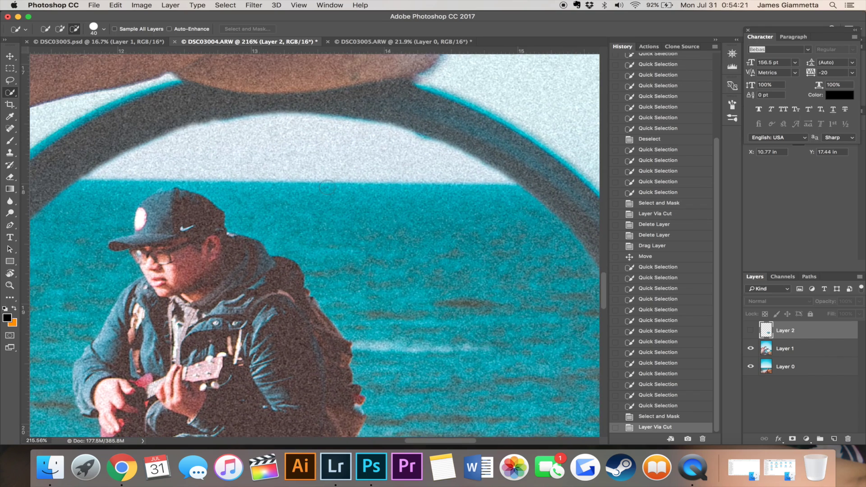
scroll(327, 187, up, 1)
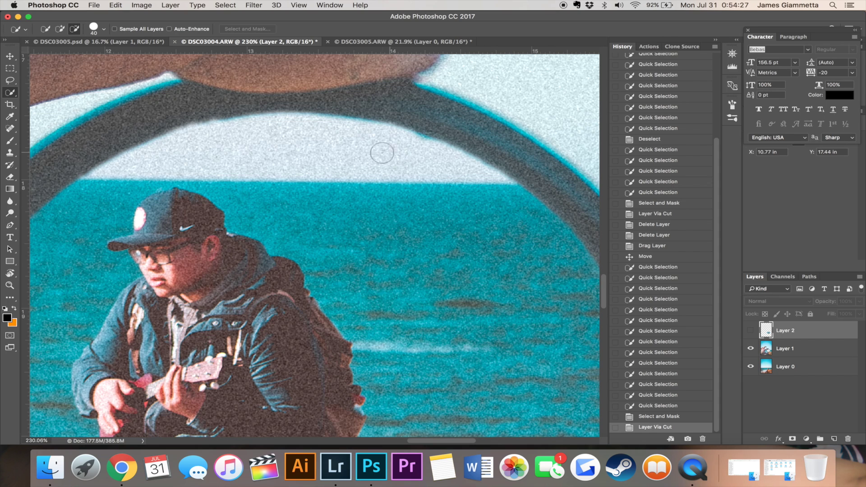
Clone sky under the ring's top edge on Layer 1 with a small Clone Stamp brush
key(s)
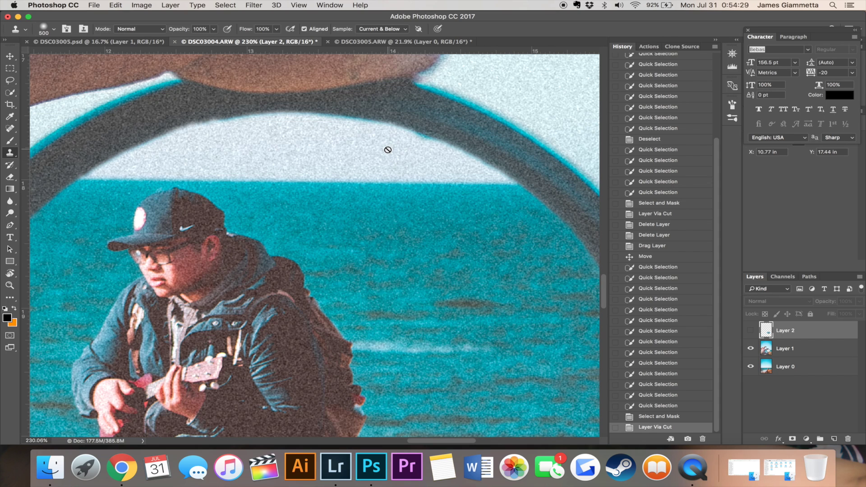
click(791, 351)
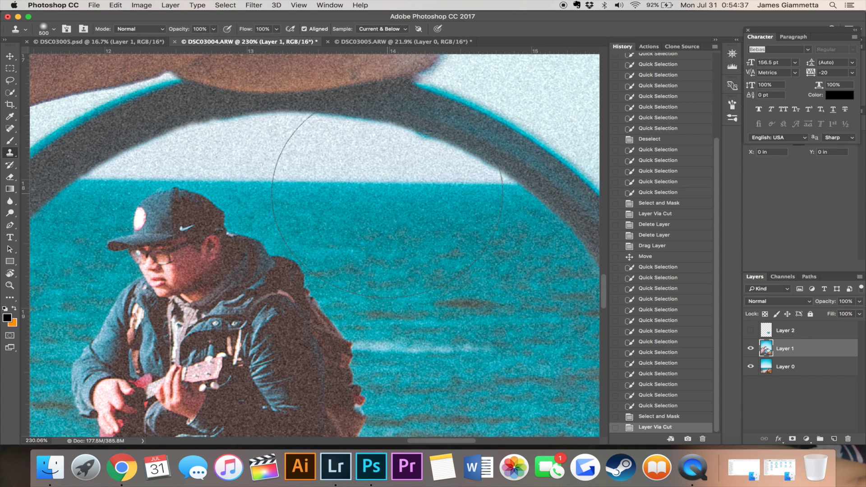
key(bracketleft)
key(bracketleft)
key(bracketleft)
key(bracketleft)
key(bracketleft)
key(bracketleft)
key(bracketleft)
key(bracketleft)
key(bracketleft)
key(bracketleft)
key(bracketleft)
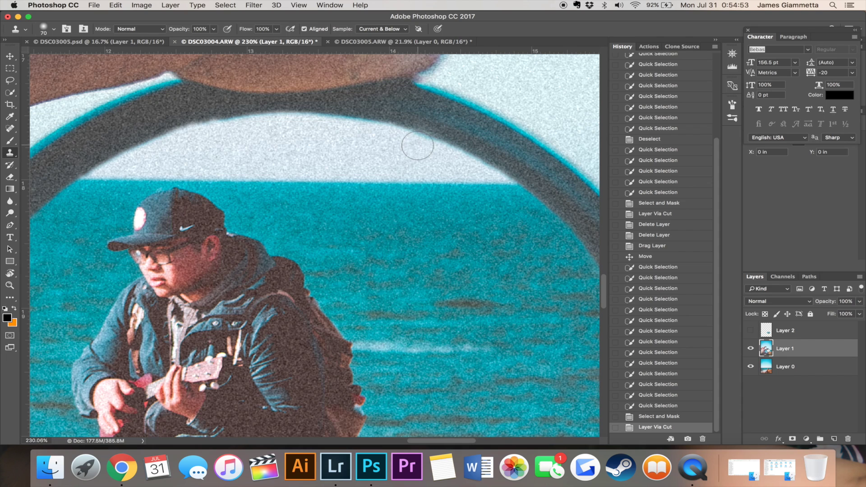
drag(412, 143, 397, 143)
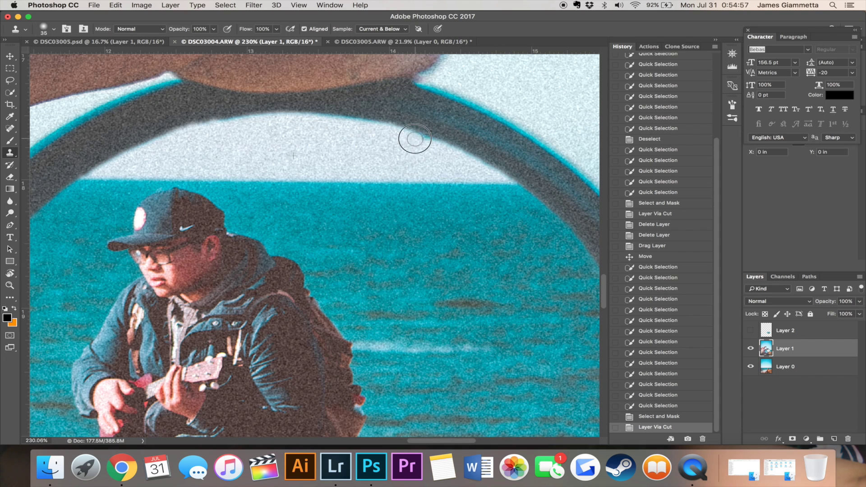
click(423, 141)
drag(423, 141, 441, 148)
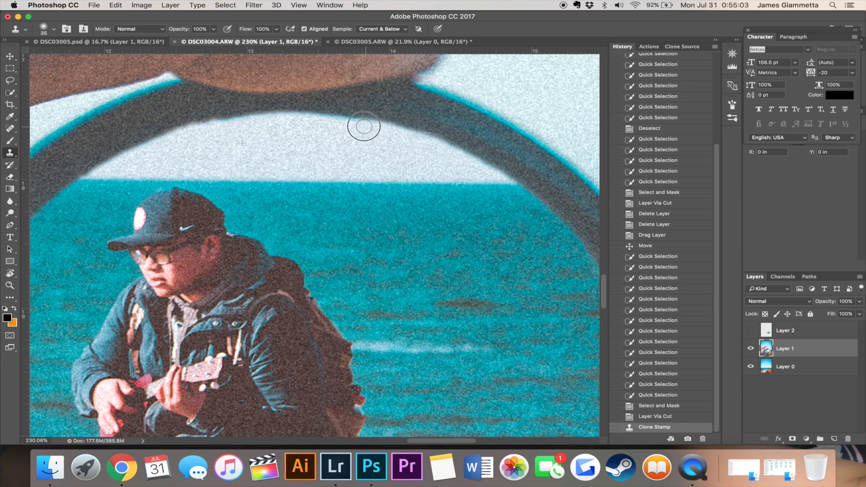
drag(361, 126, 294, 125)
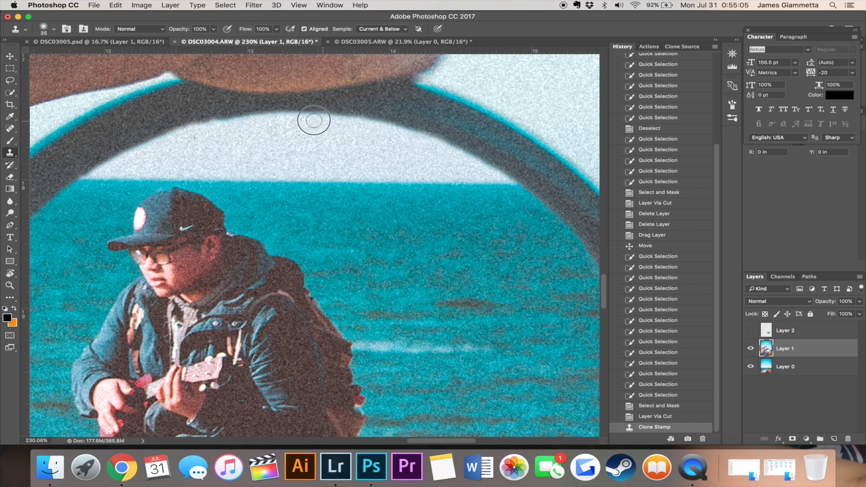
click(249, 128)
Undo the dark clone dabs and reclone sky along the ring's top arch to smooth it
key(ctrl+z)
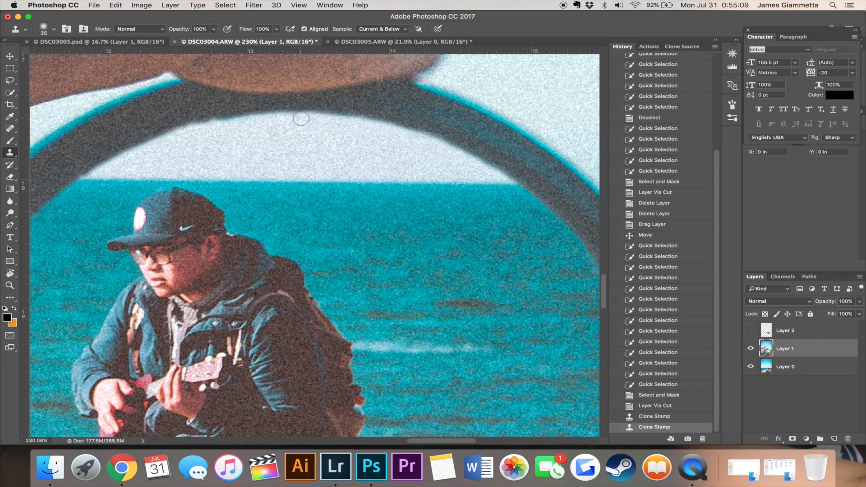
drag(298, 119, 296, 118)
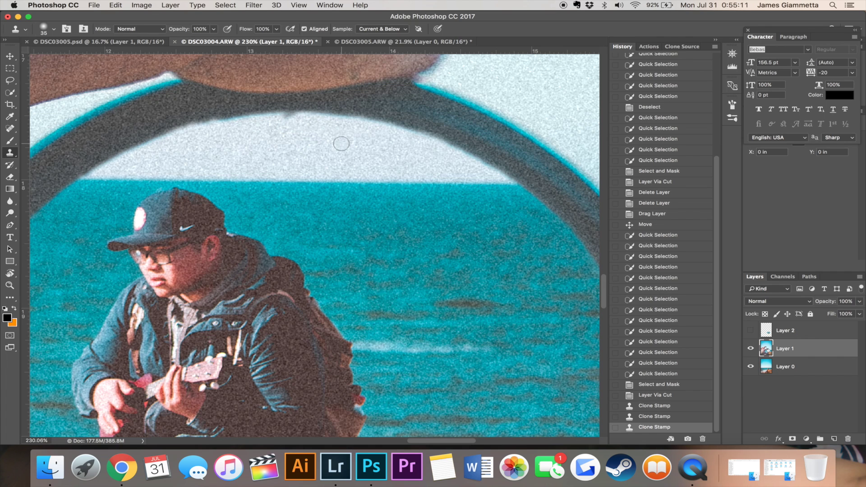
key(ctrl+z)
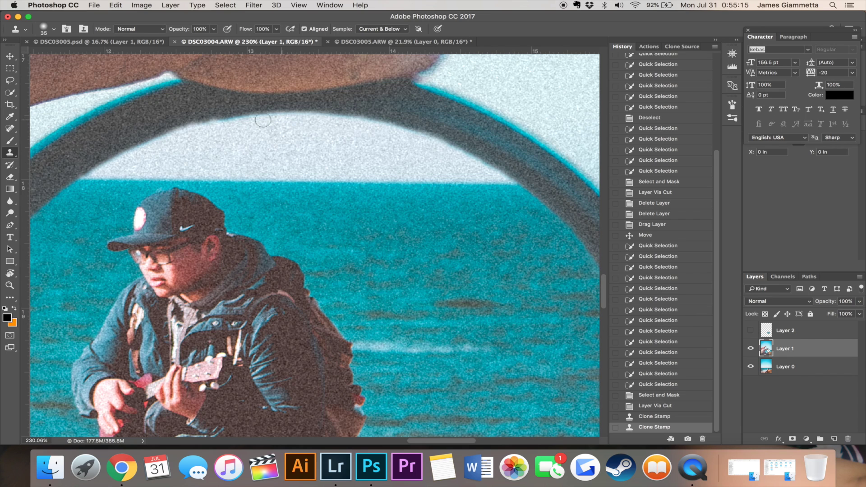
drag(226, 125, 298, 119)
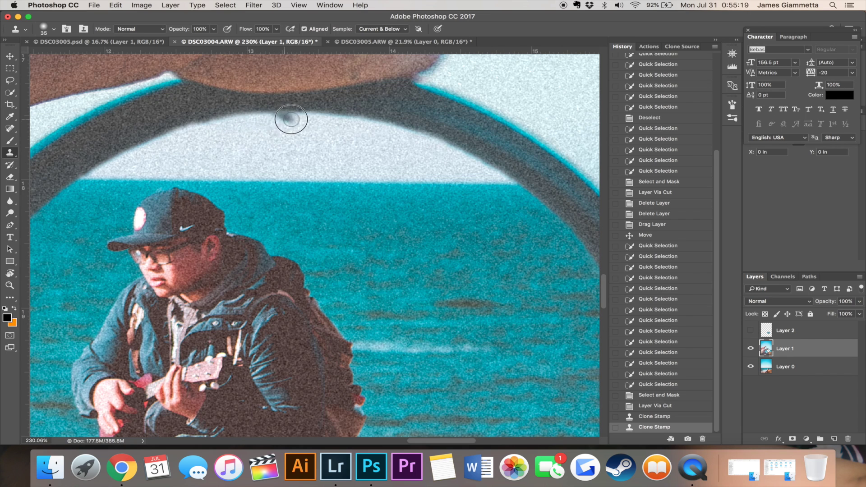
key(super+z)
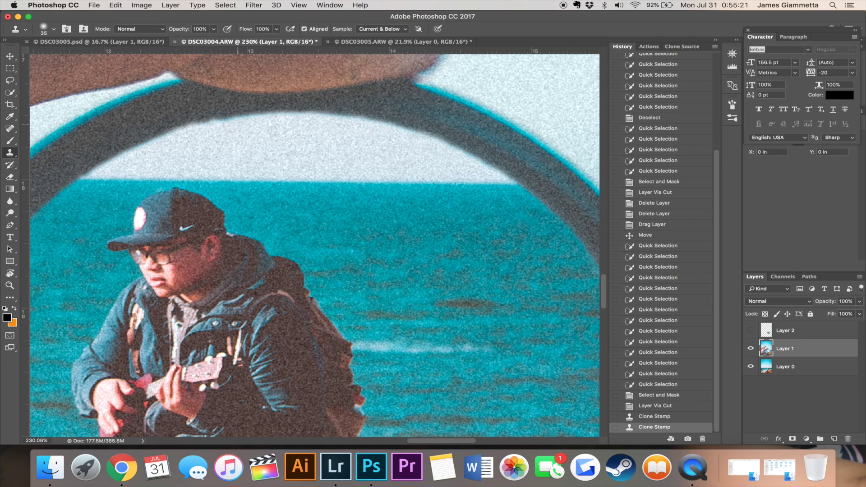
mouse_move(228, 123)
mouse_down()
mouse_move(280, 120)
mouse_move(194, 131)
mouse_up()
scroll(240, 186, down, 1)
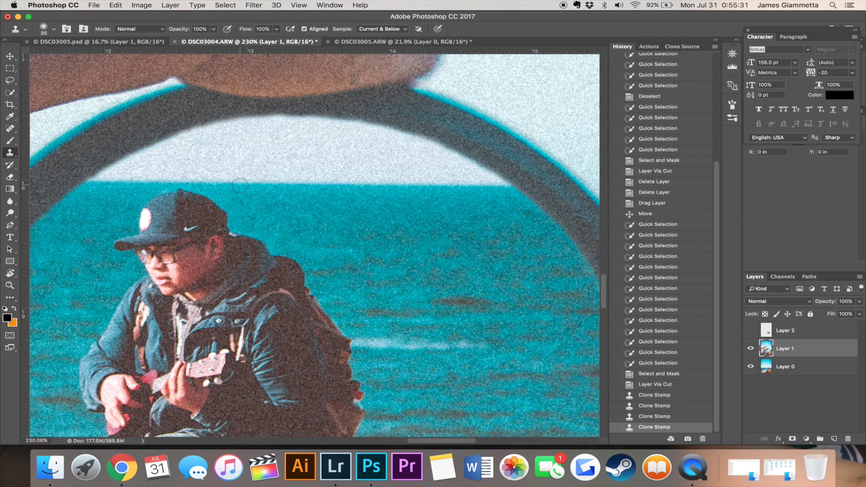
scroll(240, 185, down, 2)
scroll(240, 185, down, 1)
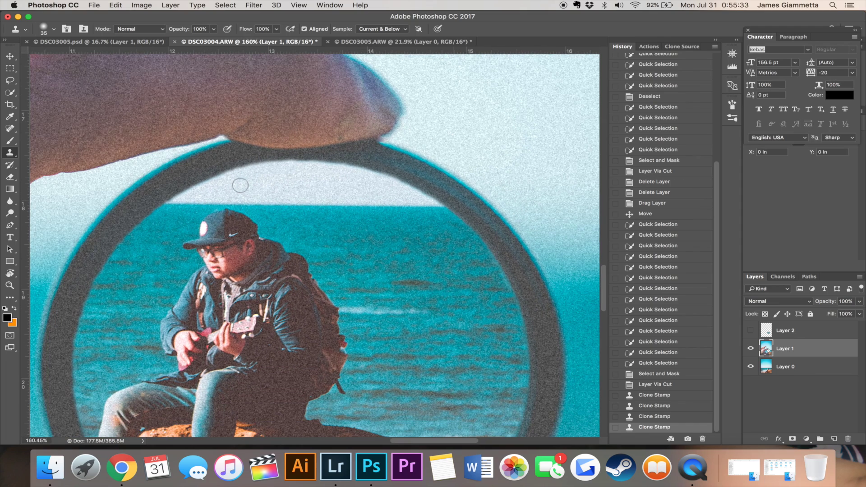
scroll(238, 198, down, 3)
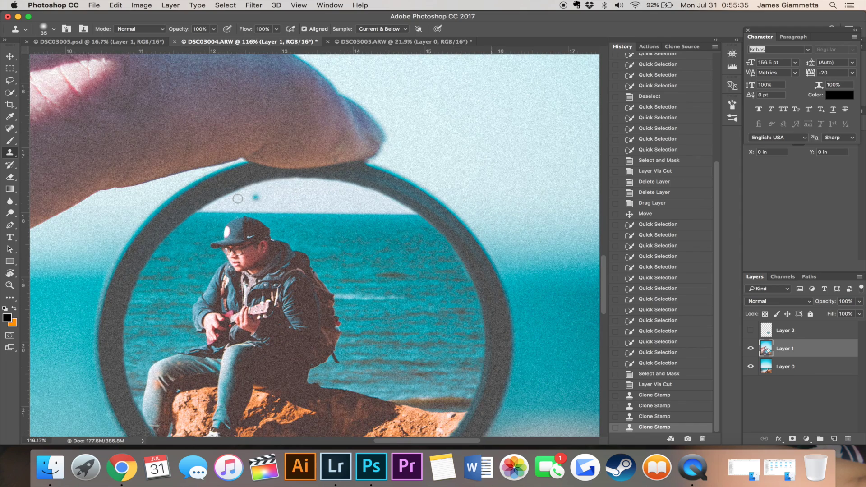
scroll(238, 198, down, 1)
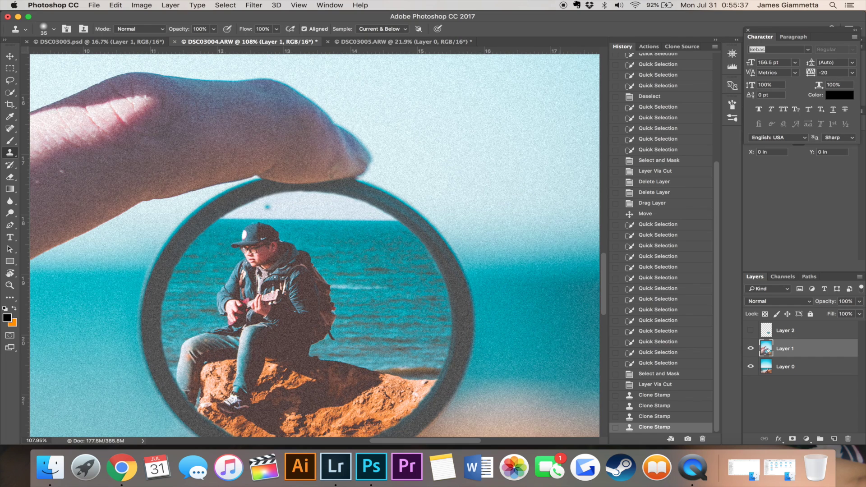
scroll(553, 220, down, 1)
scroll(293, 203, down, 1)
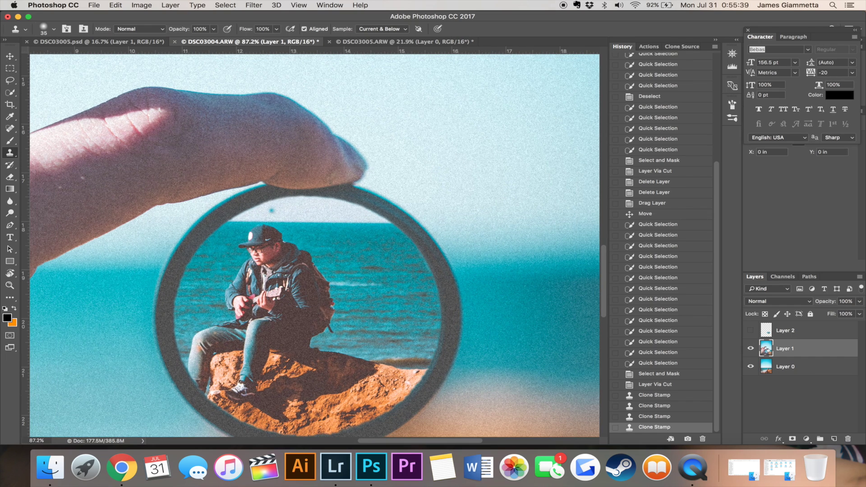
Try a nudge of the hand layer, cancel it, zoom out, and select Layer 0
click(10, 56)
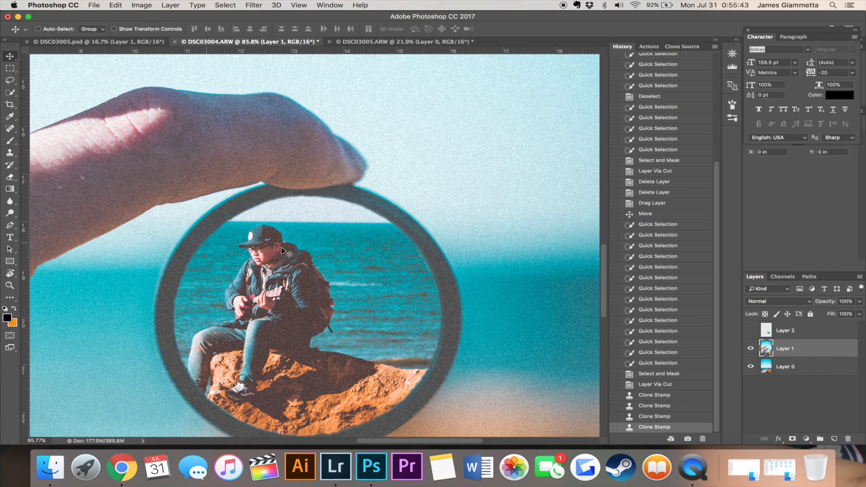
drag(305, 274, 321, 271)
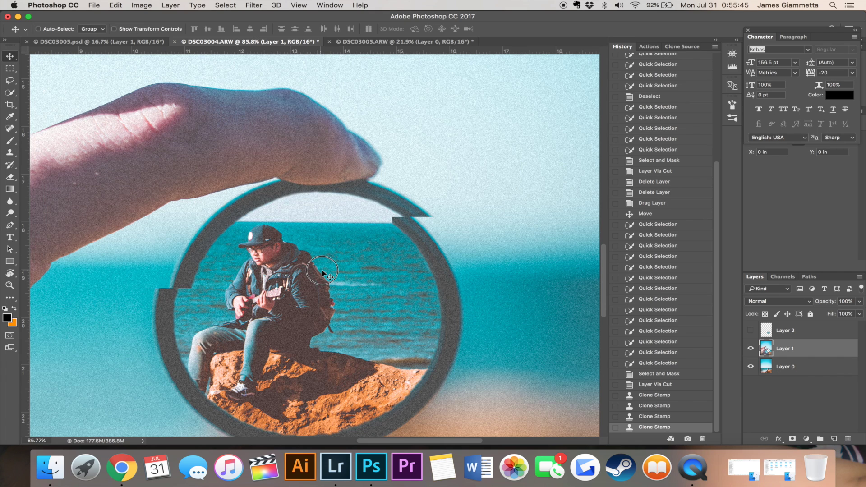
key(Escape)
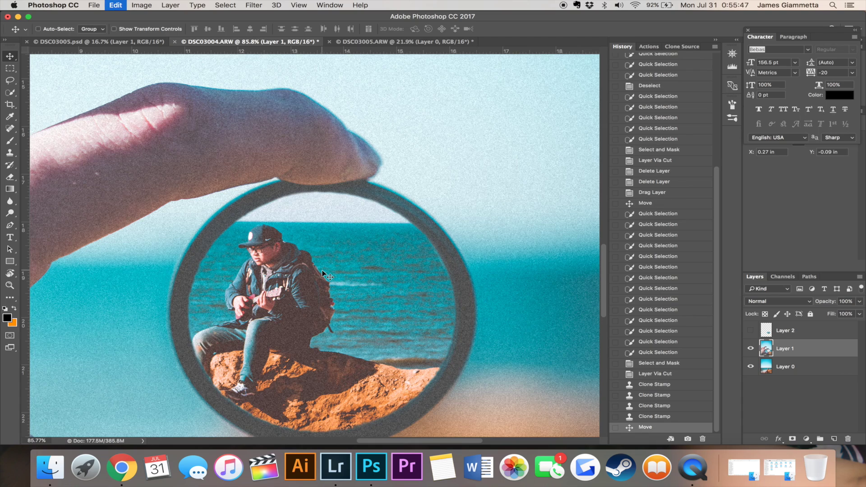
scroll(322, 271, down, 1)
scroll(322, 268, down, 1)
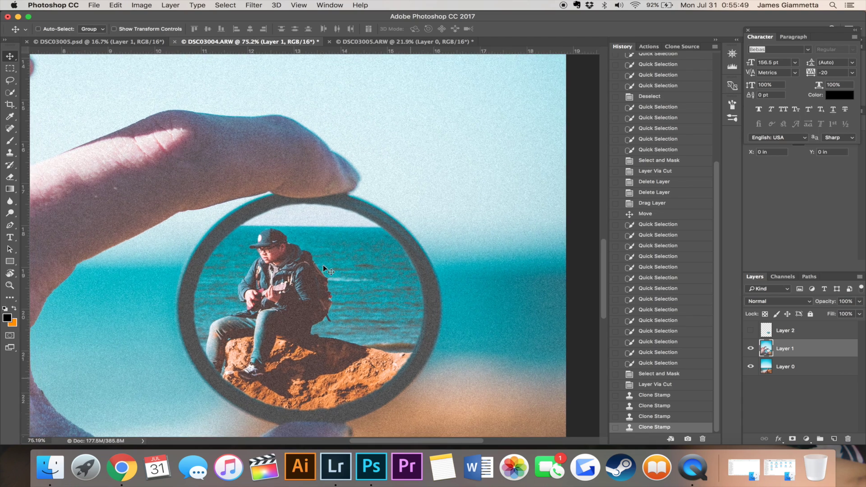
scroll(323, 264, down, 1)
scroll(323, 266, down, 1)
scroll(324, 266, down, 3)
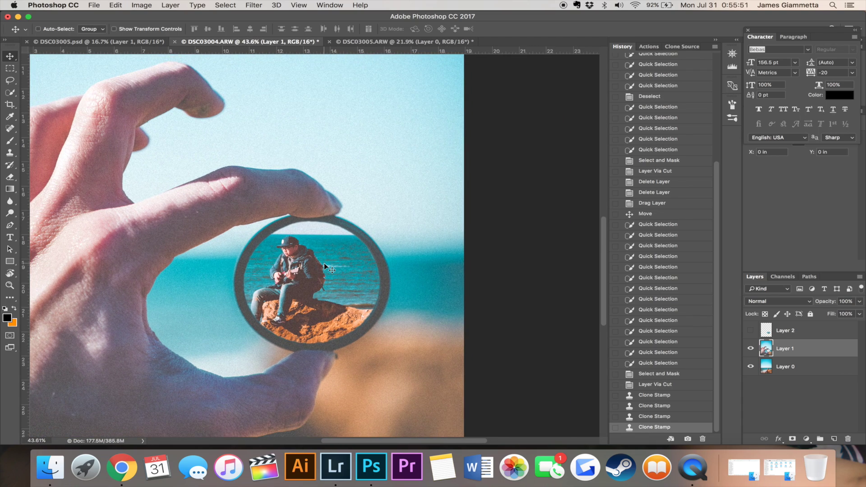
click(796, 365)
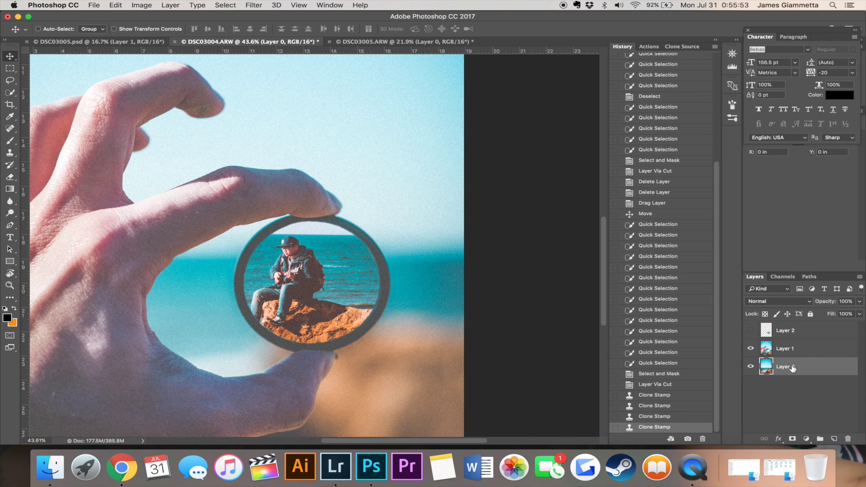
Scale Layer 0 down to about 76%, centre the man on the rock inside the ring, and commit
click(116, 5)
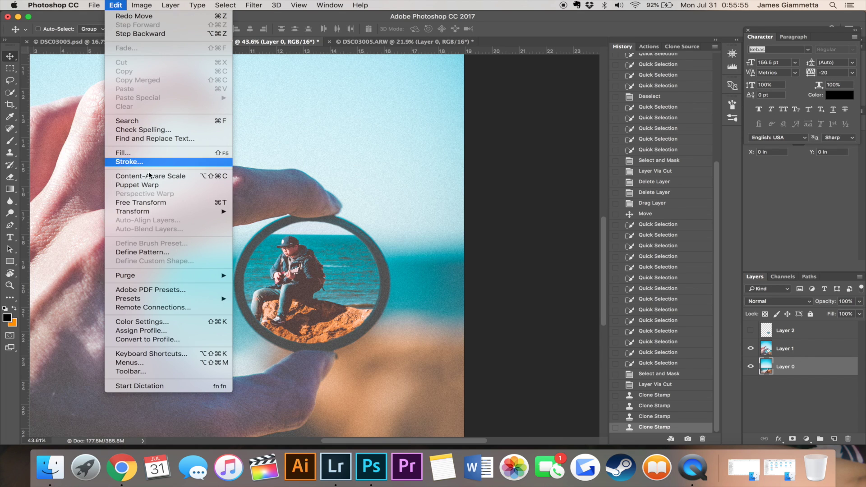
mouse_move(133, 212)
click(242, 228)
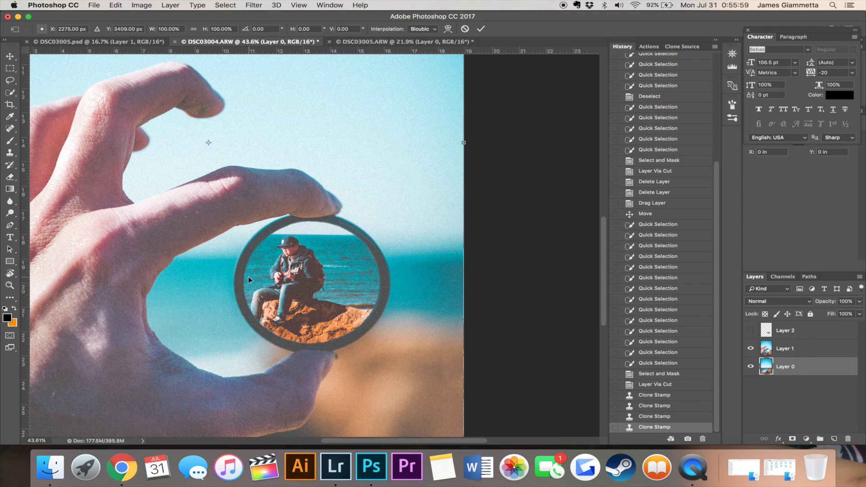
scroll(248, 280, down, 3)
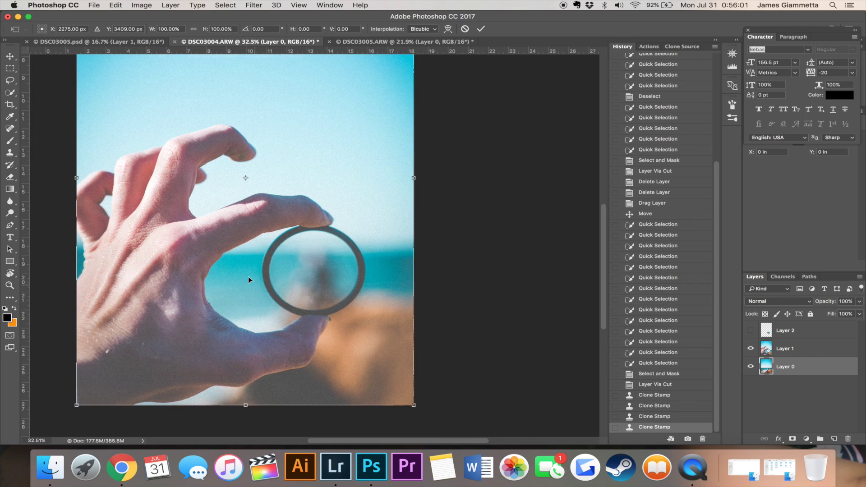
scroll(305, 274, down, 1)
drag(300, 178, 314, 187)
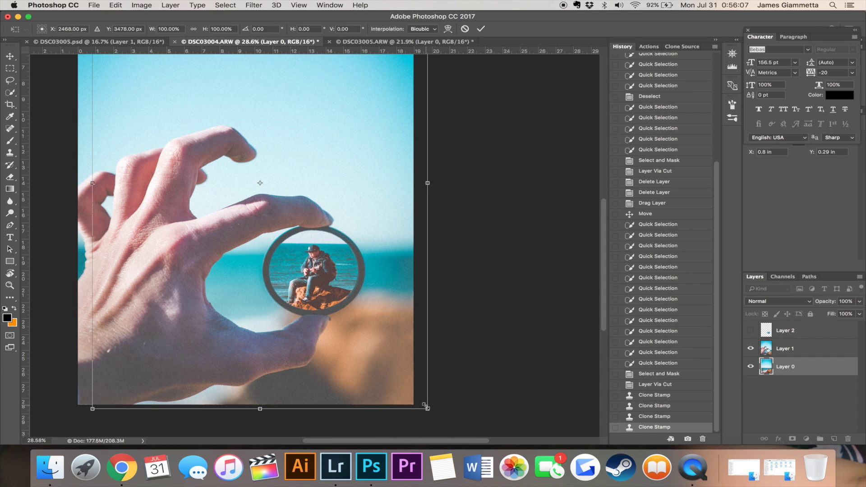
drag(427, 407, 356, 328)
drag(276, 193, 316, 244)
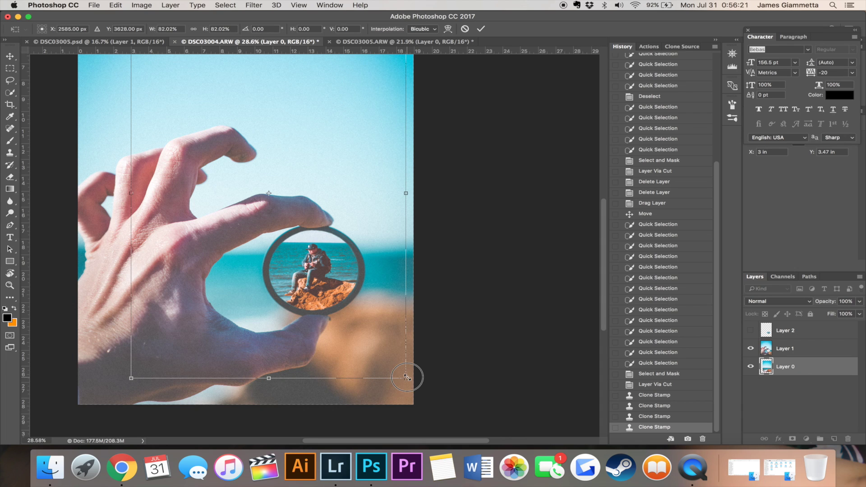
drag(407, 378, 385, 351)
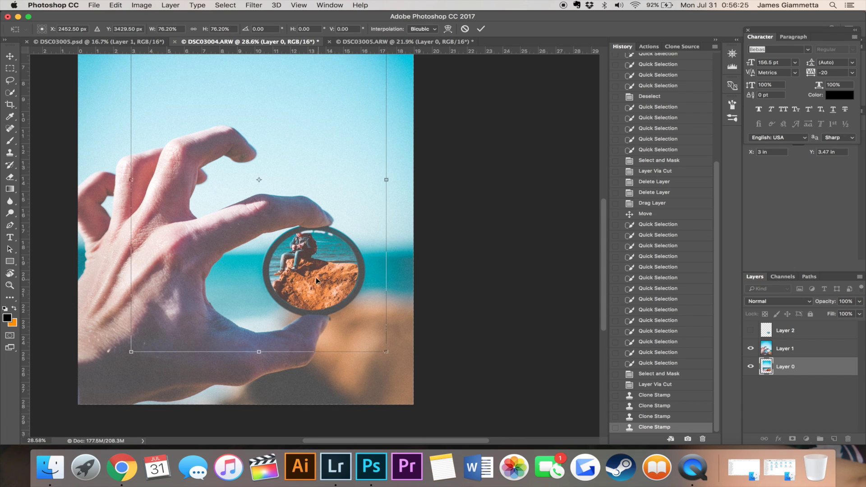
drag(318, 282, 329, 294)
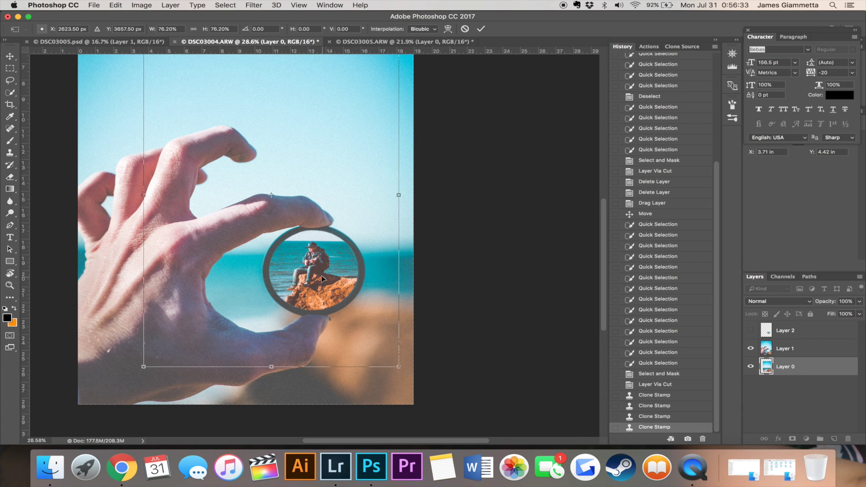
drag(321, 274, 323, 278)
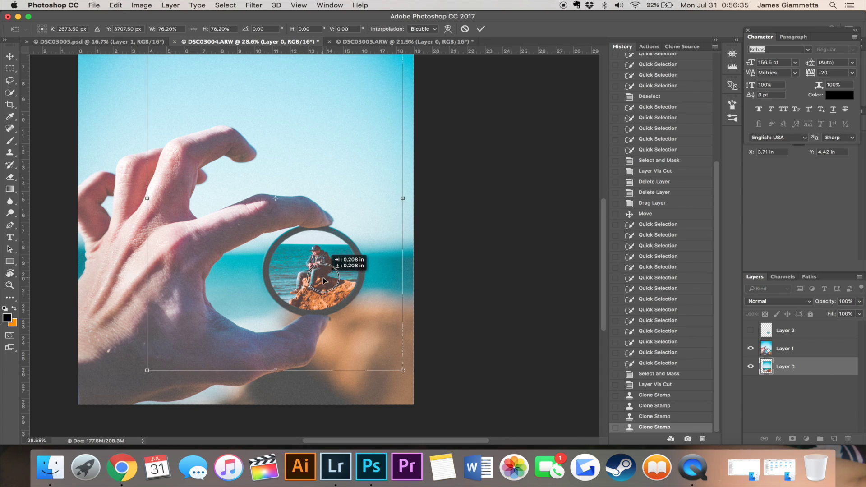
click(481, 29)
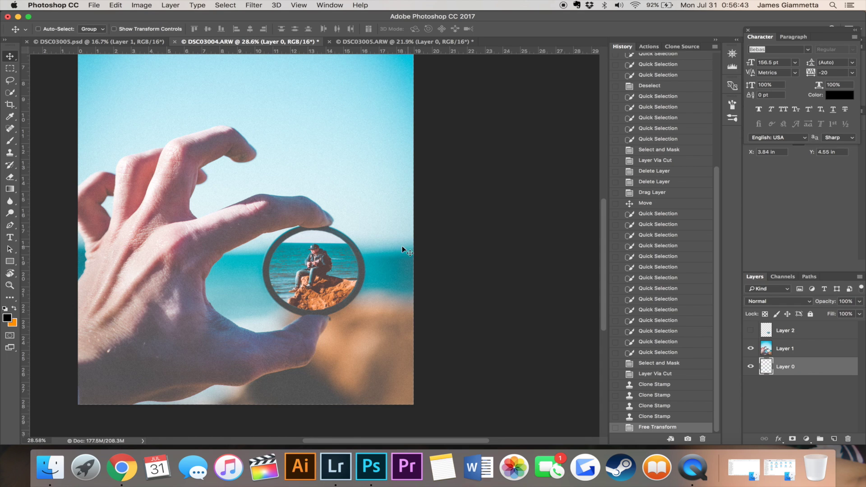
scroll(305, 215, down, 2)
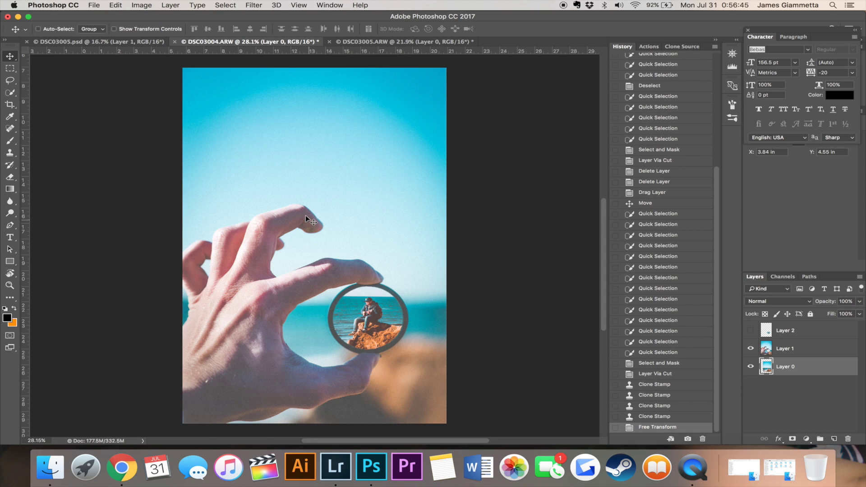